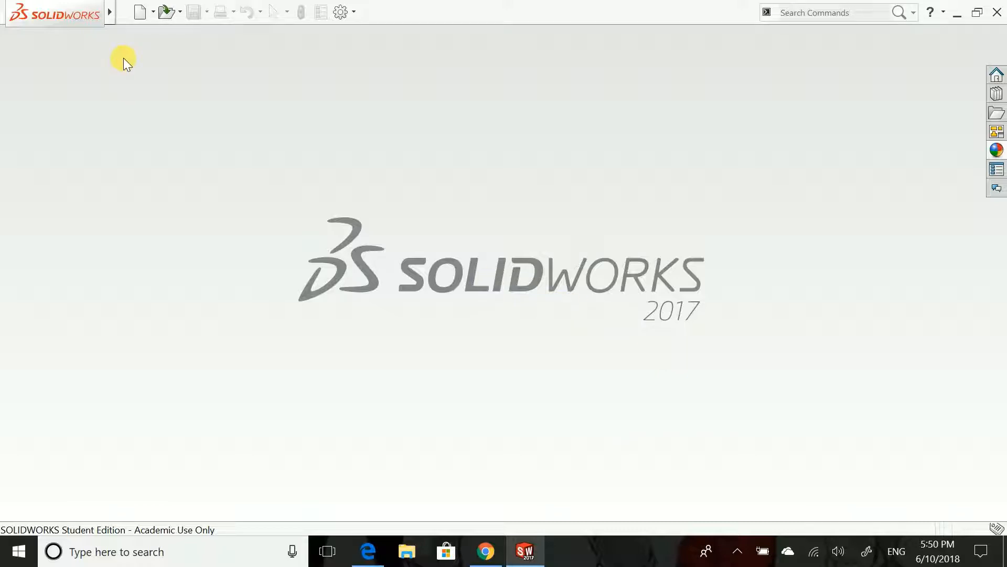
# Create a new part document and start a sketch on the Front Plane.
pyautogui.click(140, 12)
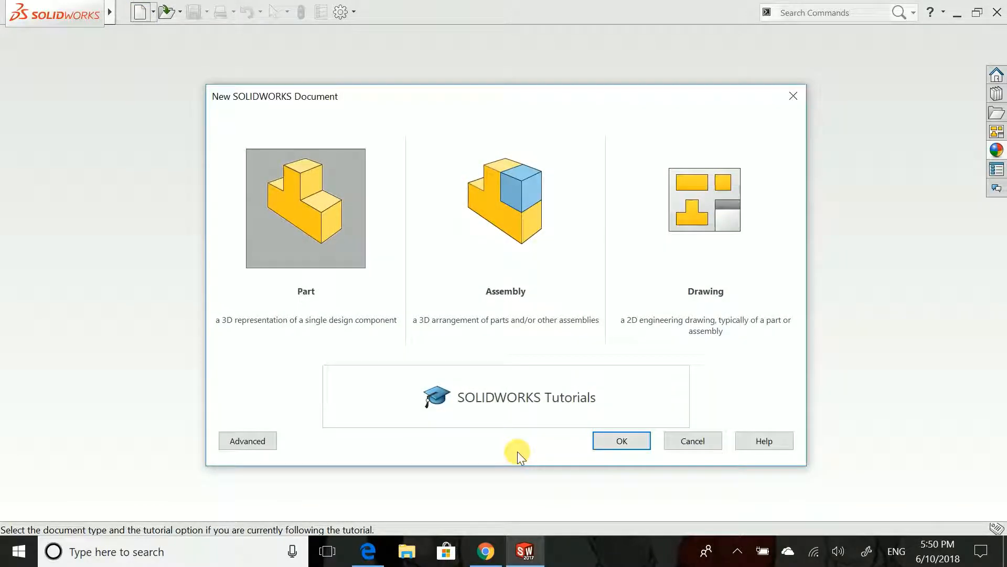
pyautogui.click(619, 442)
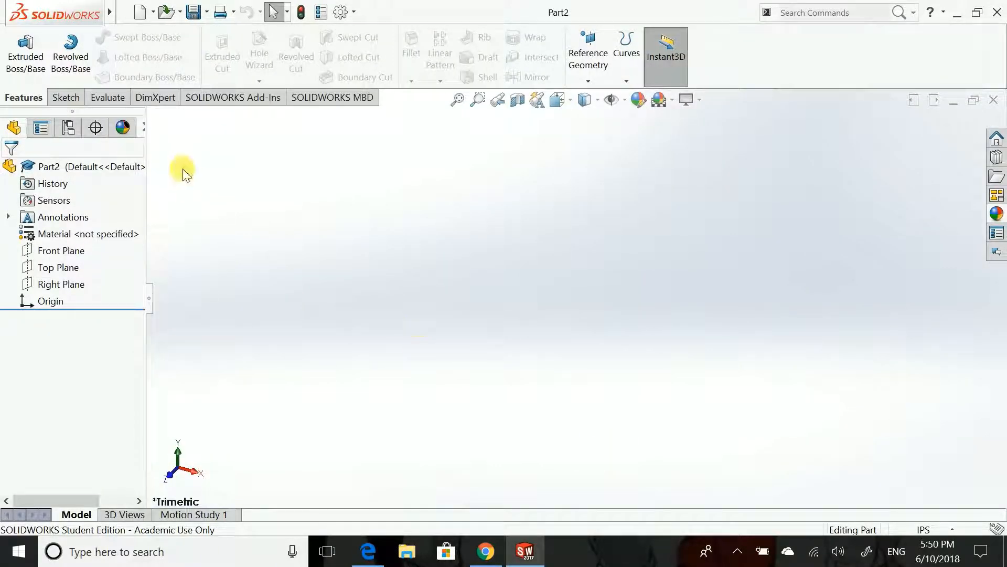
pyautogui.click(61, 99)
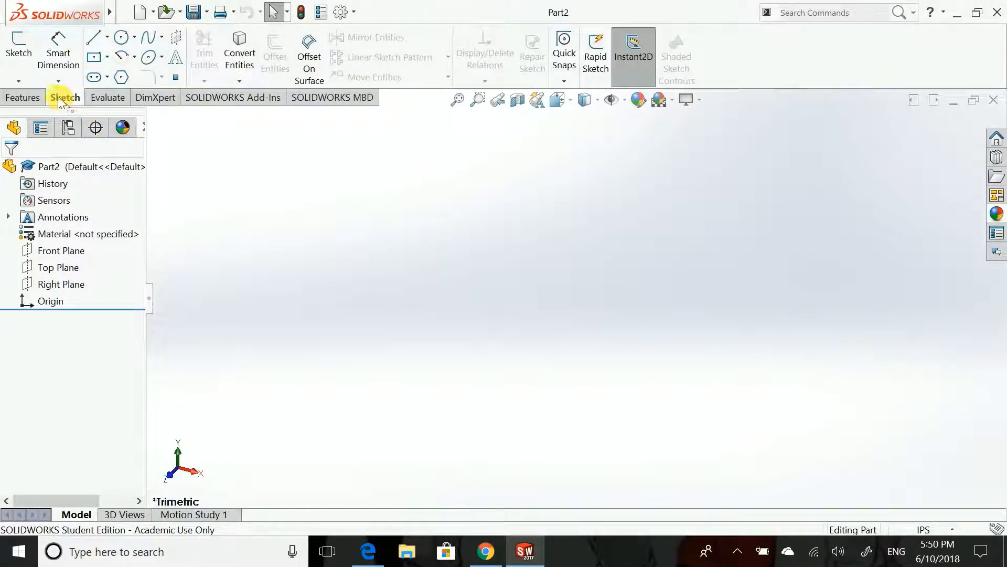
pyautogui.click(15, 57)
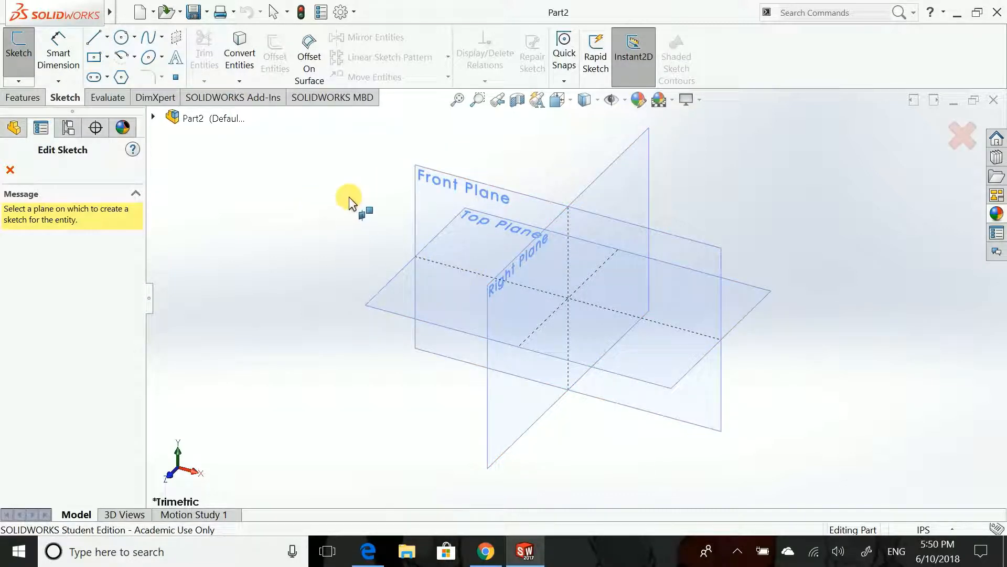
pyautogui.click(428, 199)
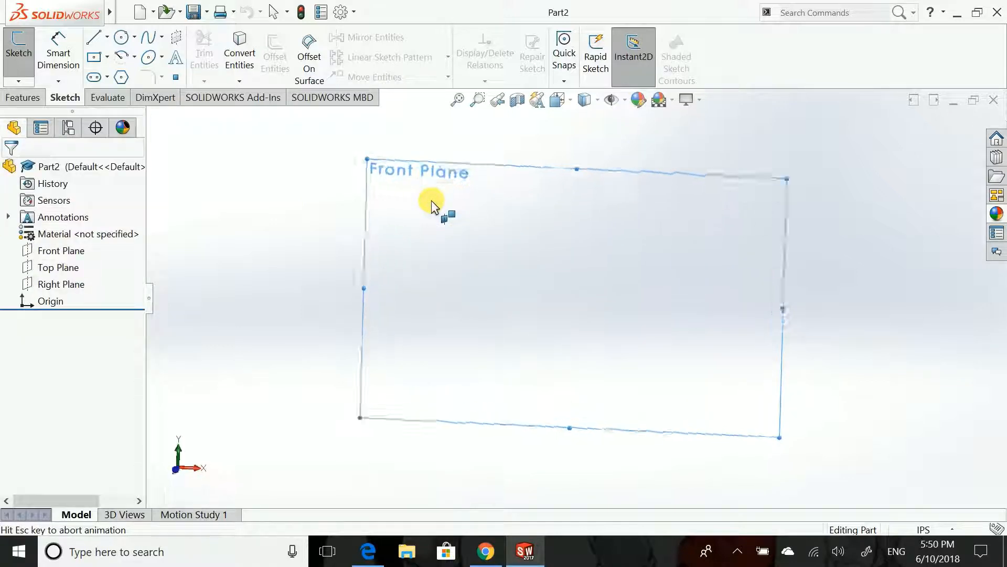
# Sketch a vertical line about 5.18 in long that passes through the origin.
pyautogui.click(94, 42)
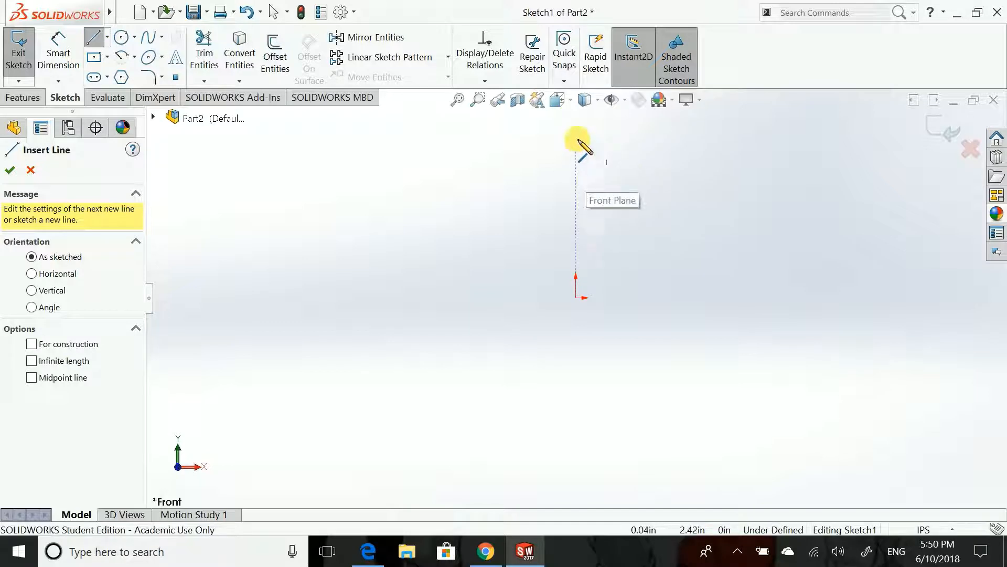
pyautogui.click(575, 133)
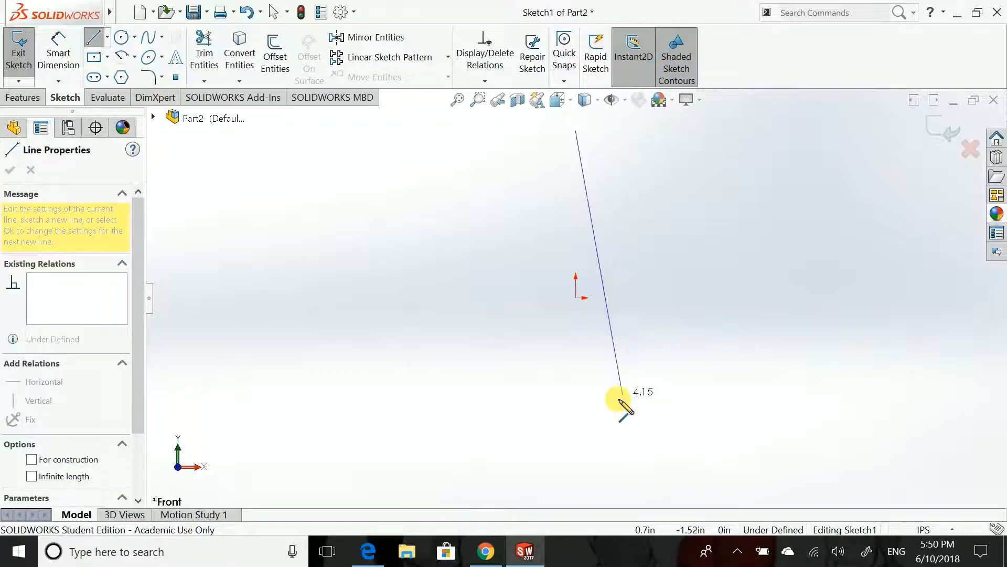
pyautogui.click(576, 465)
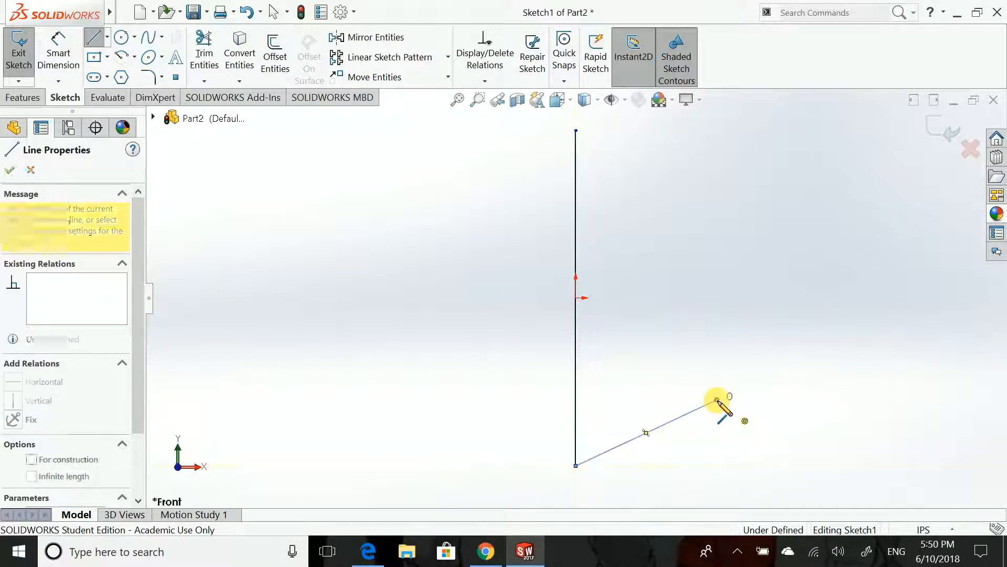
pyautogui.press('Escape')
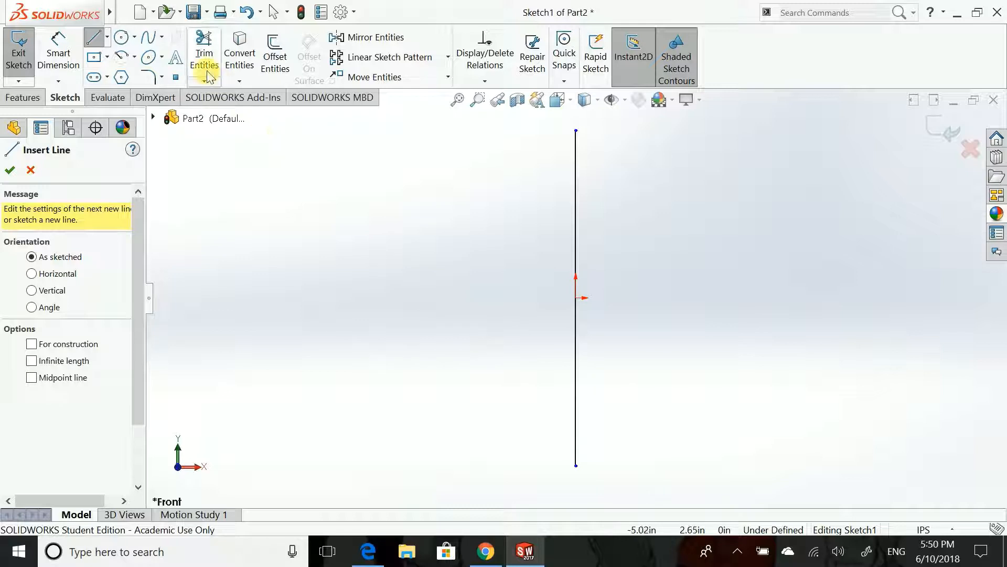
# Sketch a circle of radius 1 in beside the line, centred level with the origin about 2.93 in along positive X.
pyautogui.click(129, 39)
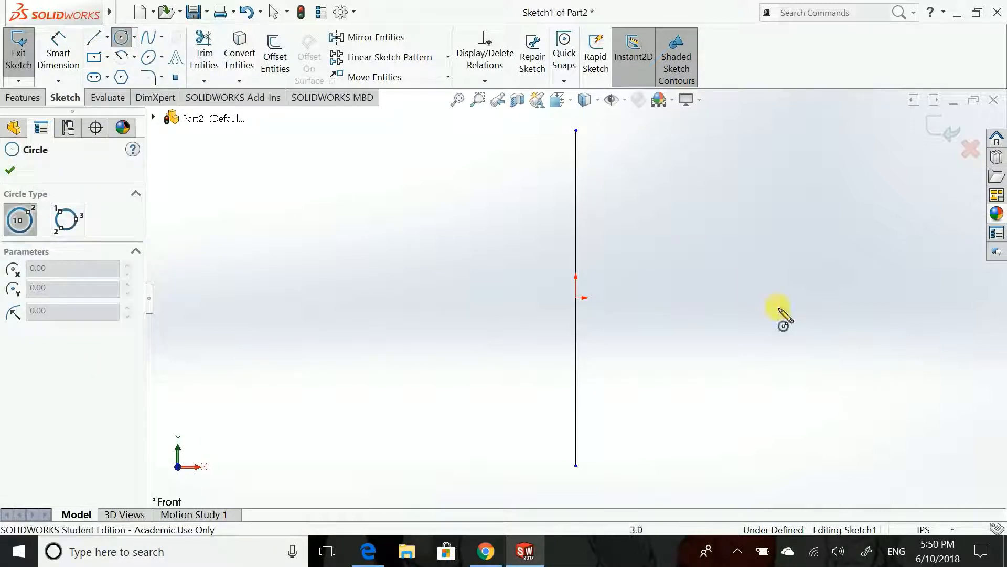
pyautogui.moveTo(767, 299); pyautogui.dragTo(715, 322)
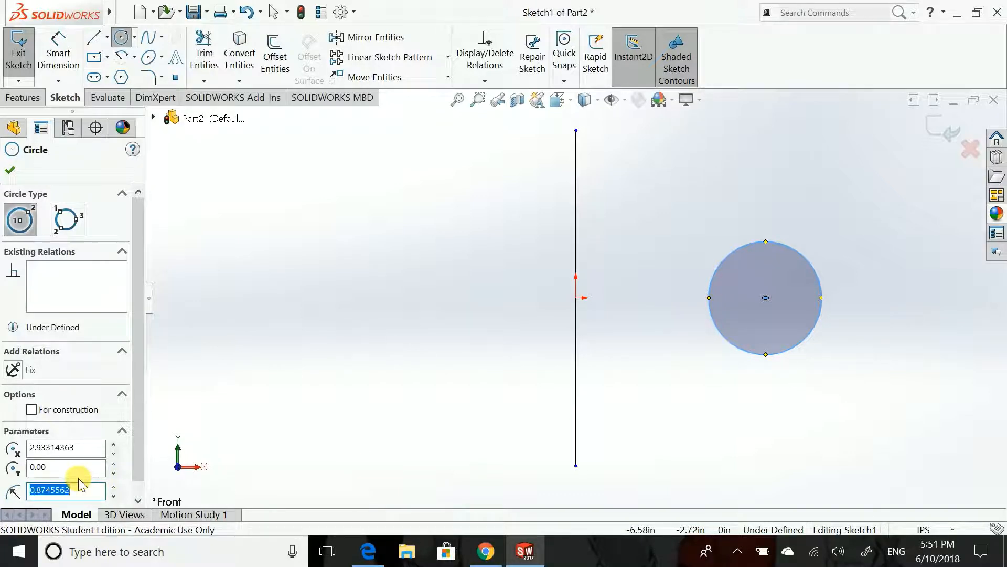
pyautogui.write('1')
pyautogui.press('Return')
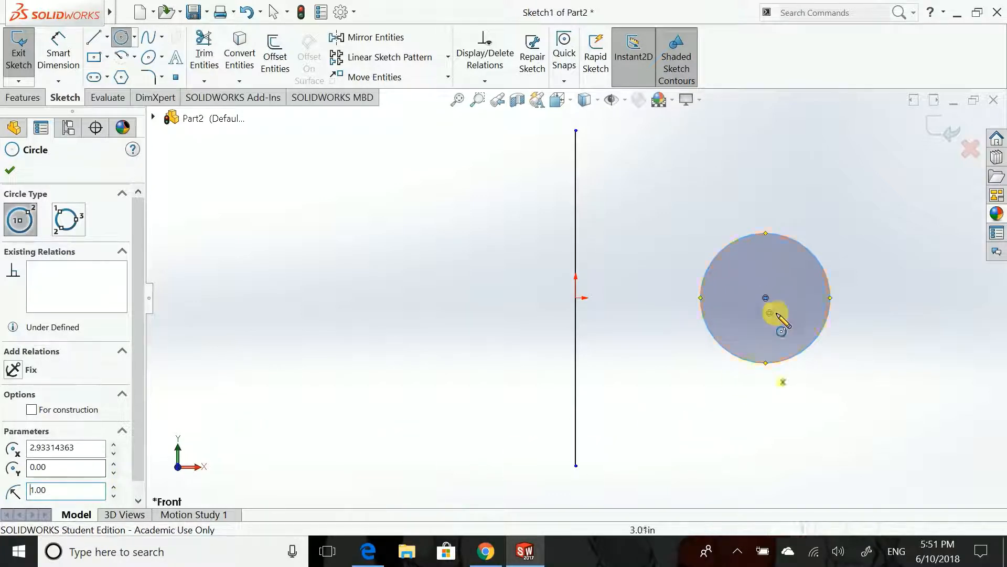
pyautogui.click(7, 178)
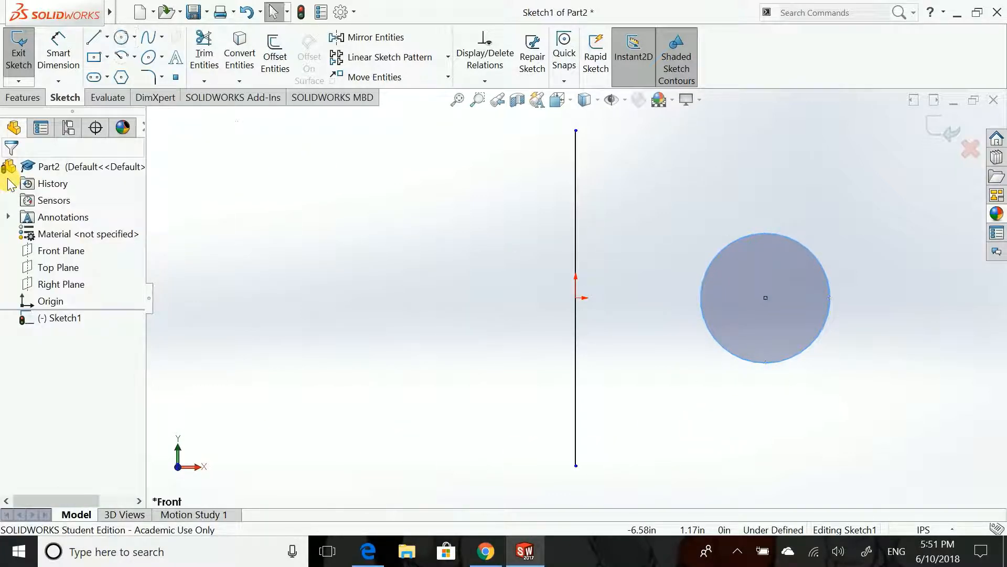
# Revolve the circle region 360 degrees about the vertical line as a one-direction thin feature with 0.10 in thickness.
pyautogui.click(29, 100)
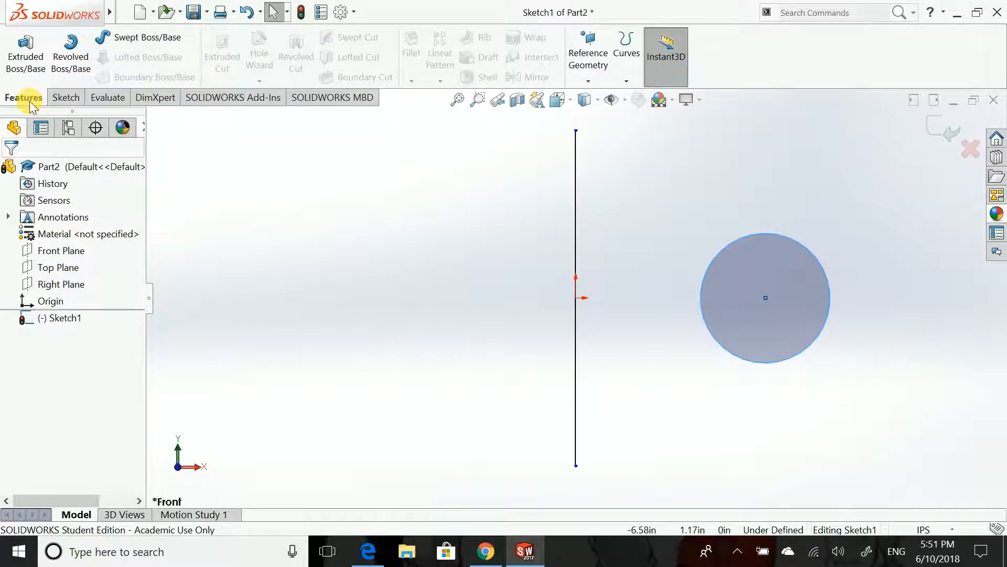
pyautogui.click(72, 73)
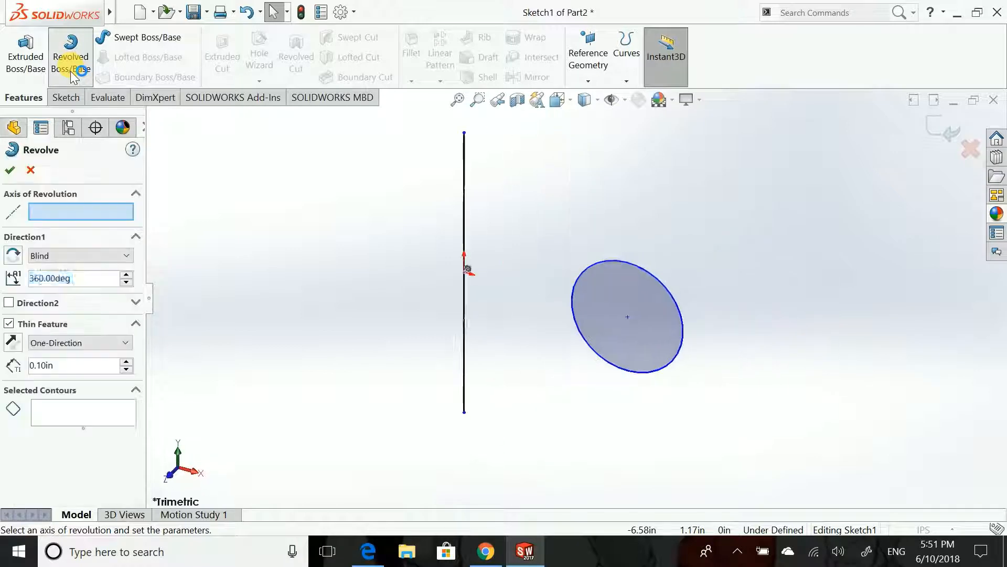
pyautogui.click(64, 209)
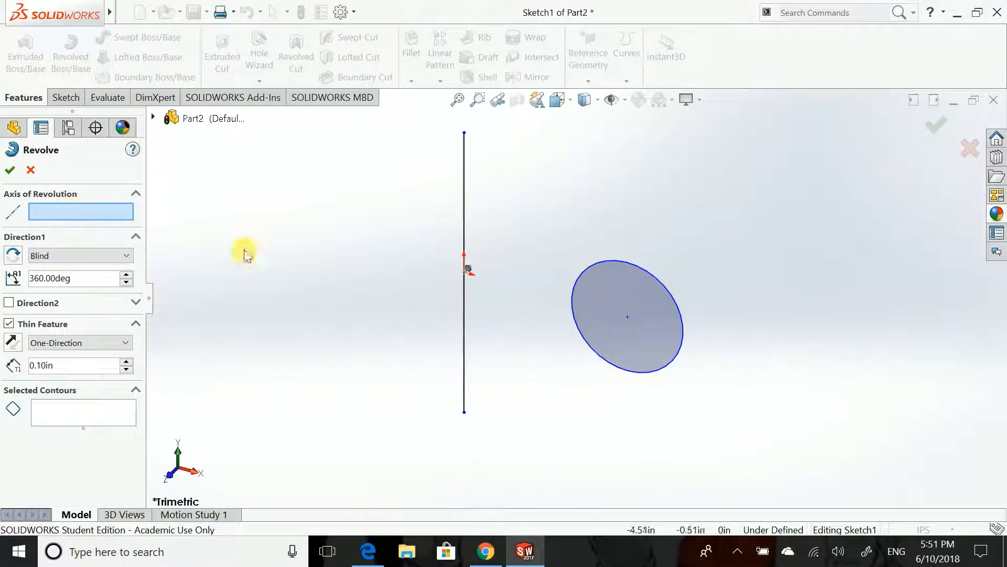
pyautogui.click(464, 223)
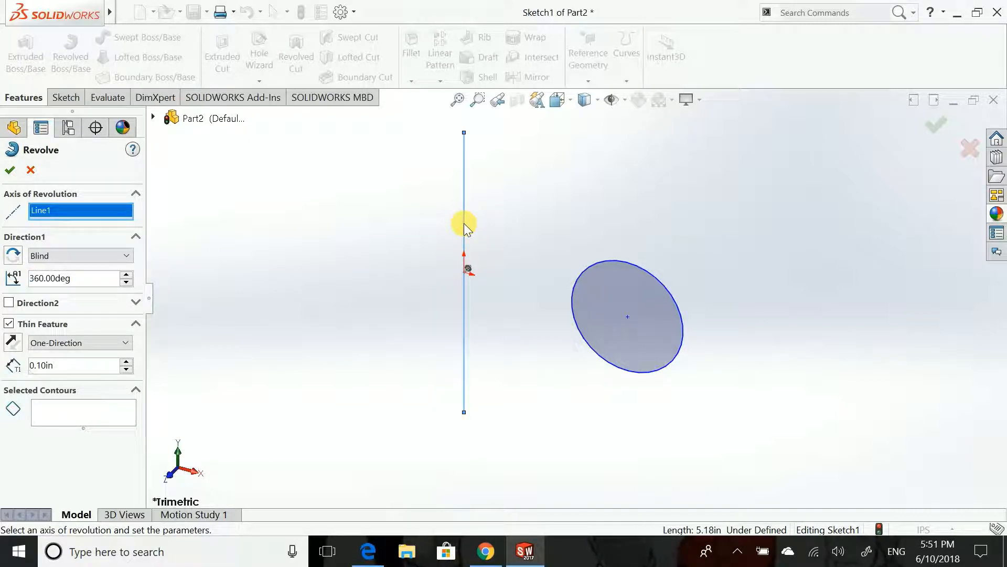
pyautogui.click(95, 416)
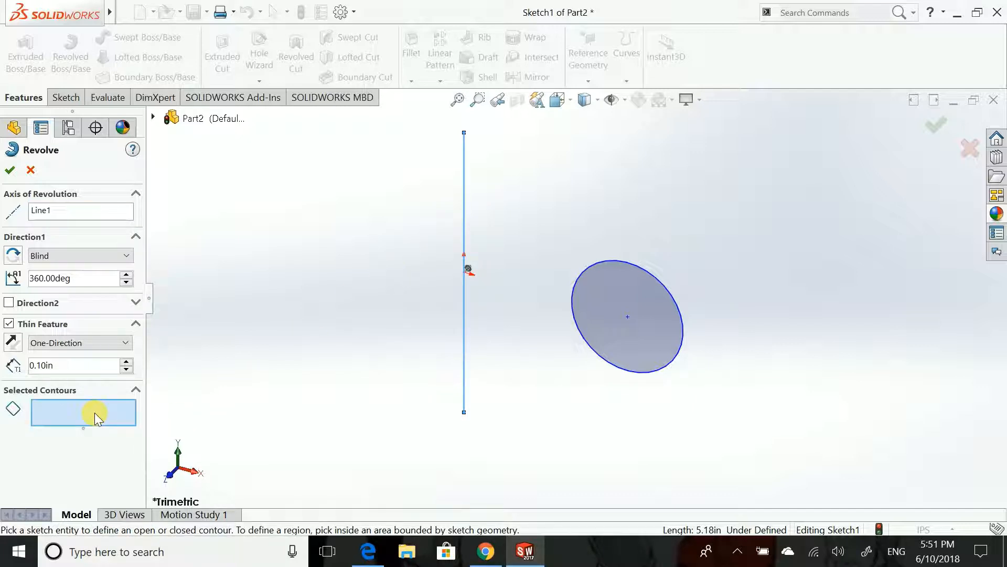
pyautogui.click(600, 296)
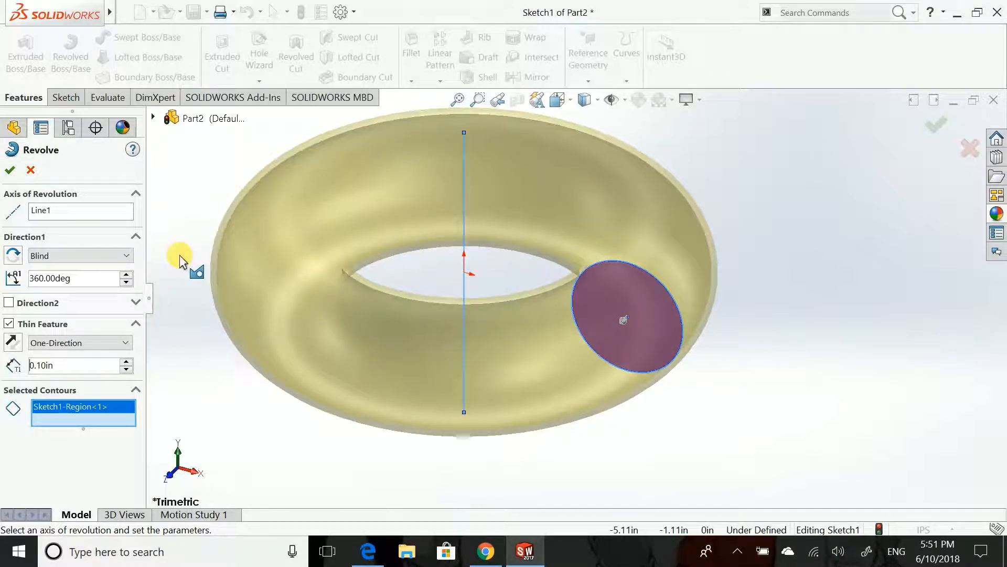
pyautogui.click(9, 170)
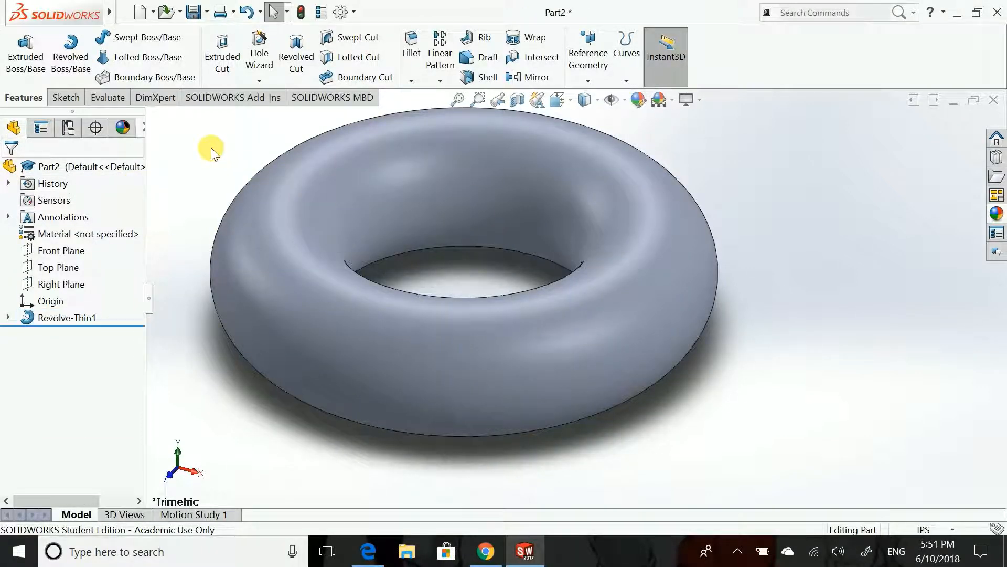
pyautogui.scroll(-5, 352, 217)
pyautogui.scroll(5, 352, 217)
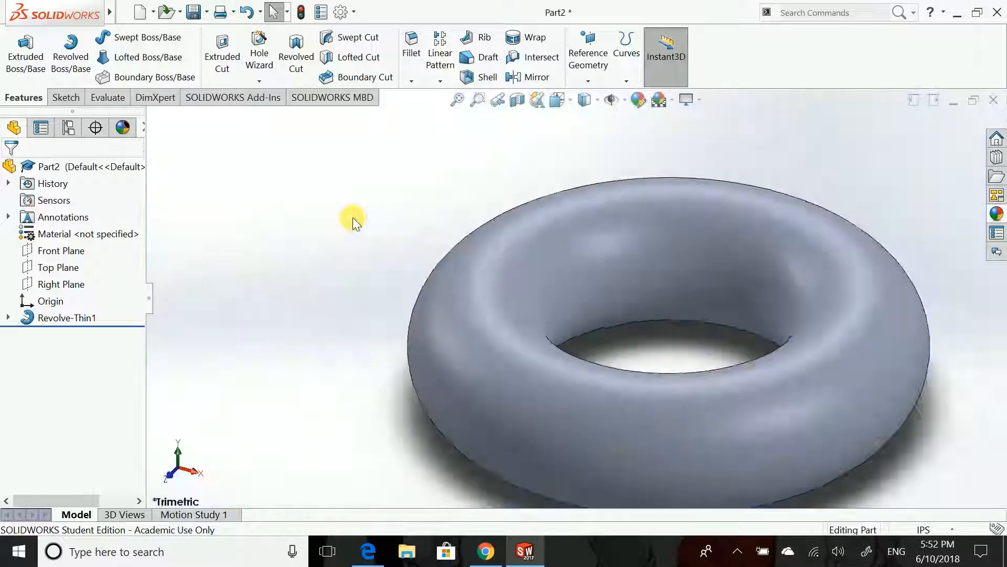
pyautogui.click(635, 339)
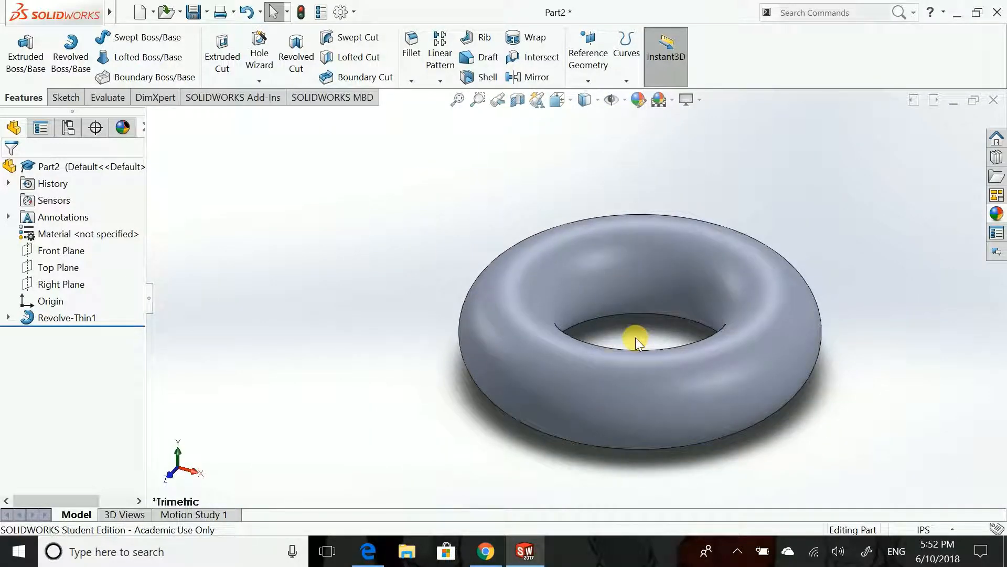
pyautogui.press('Up')
pyautogui.press('Down')
pyautogui.click(70, 99)
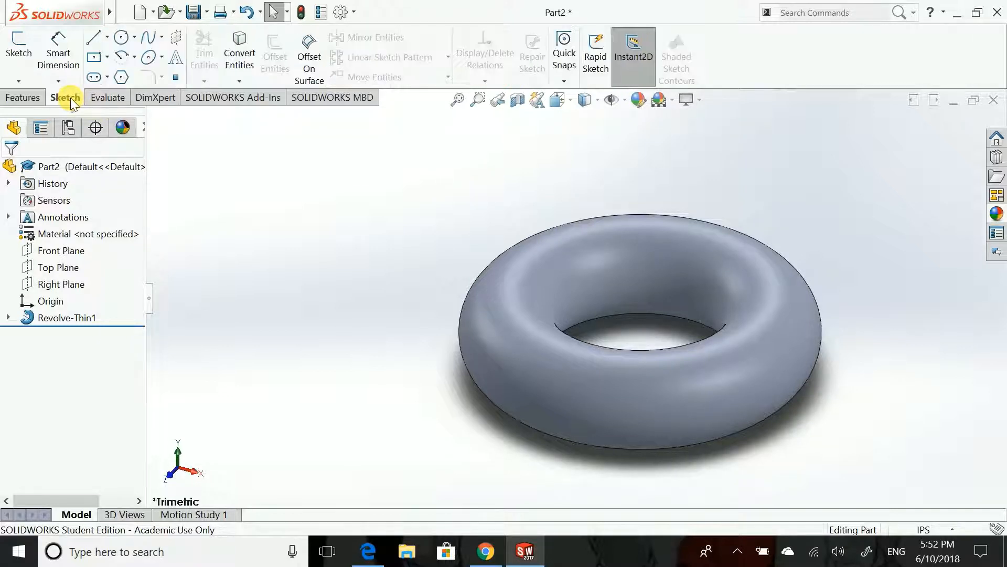
# Edit the revolved thin feature and set its revolution angle to 180 degrees.
pyautogui.click(564, 265)
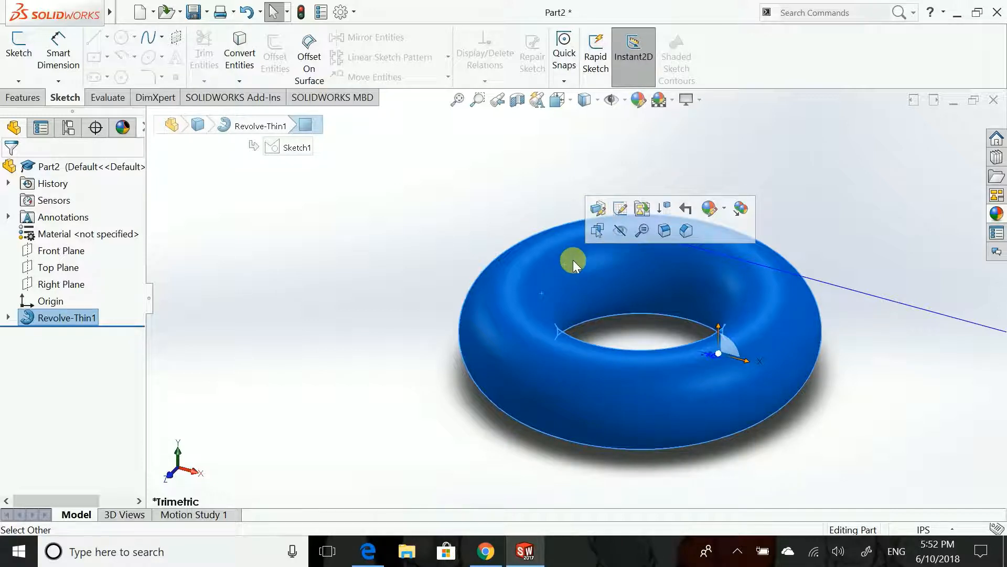
pyautogui.click(575, 253)
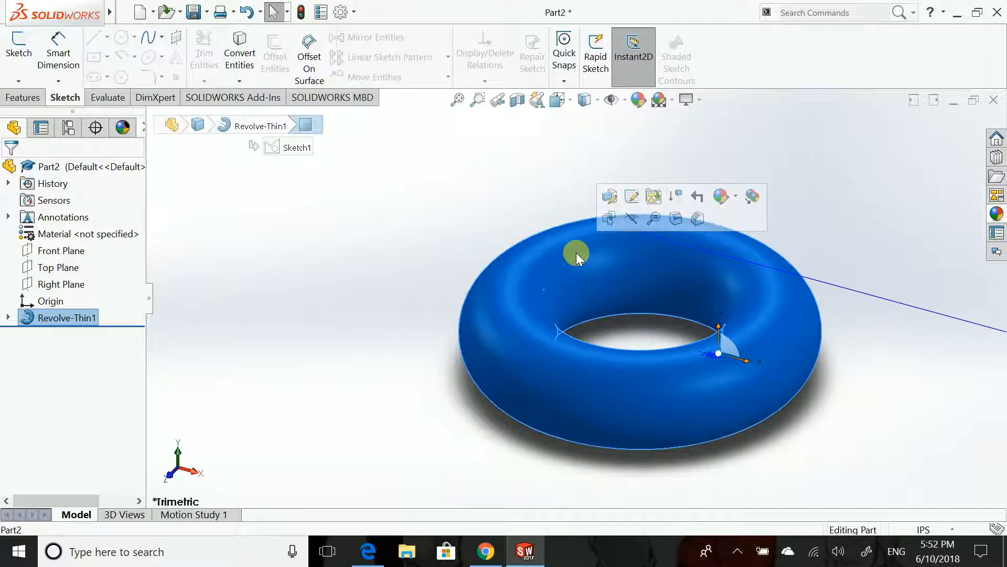
pyautogui.click(611, 196)
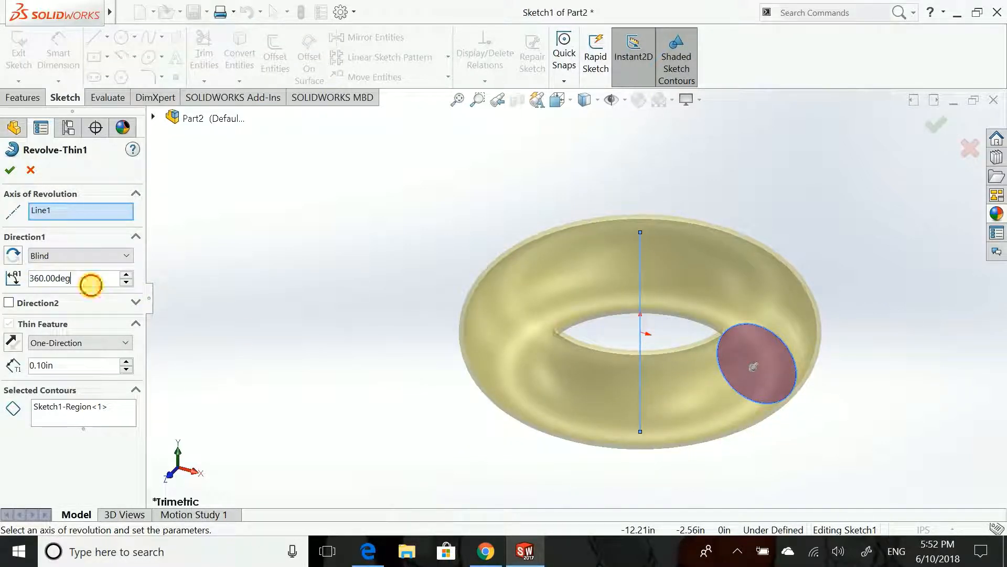
pyautogui.doubleClick(90, 282)
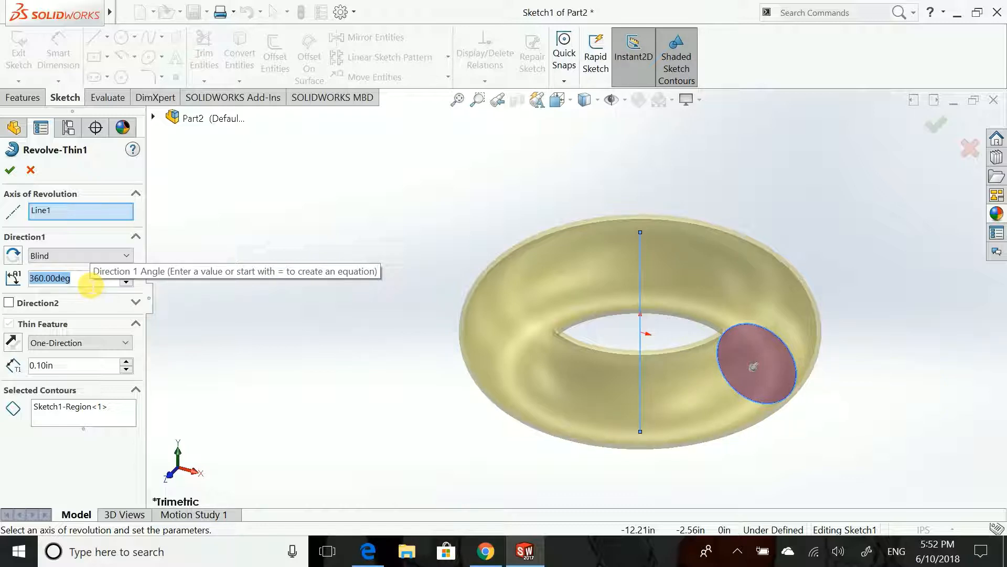
pyautogui.write('180')
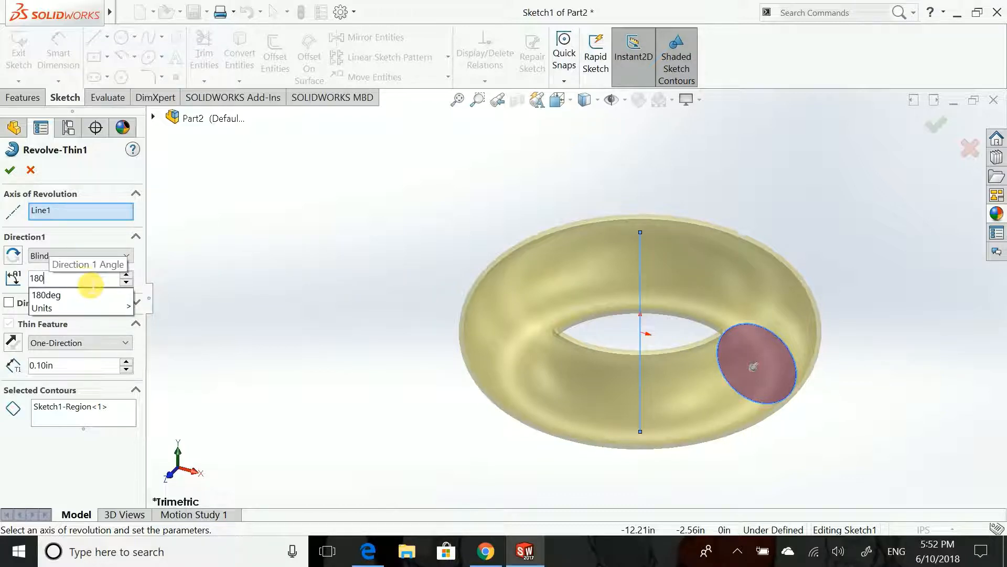
pyautogui.press('Return')
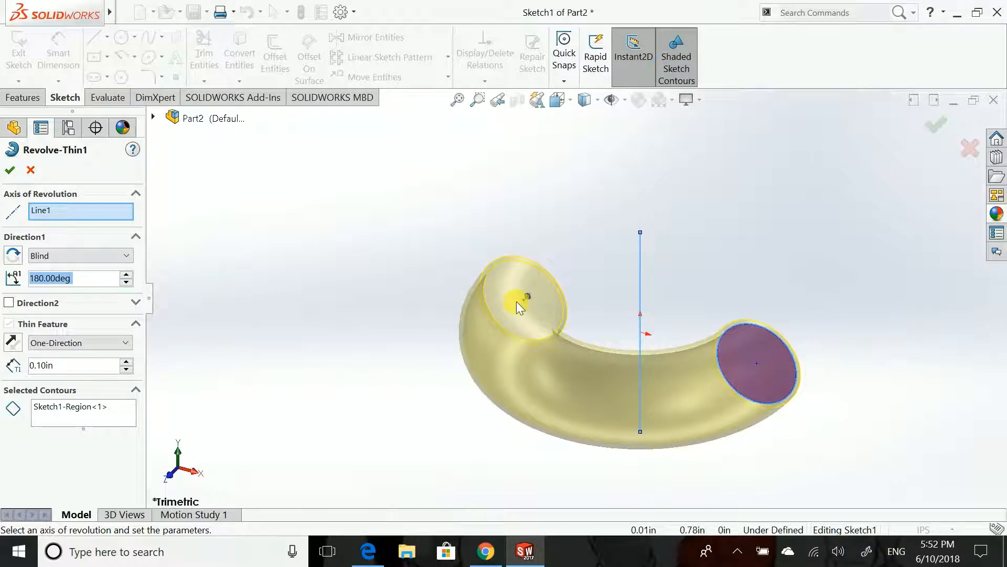
pyautogui.click(10, 170)
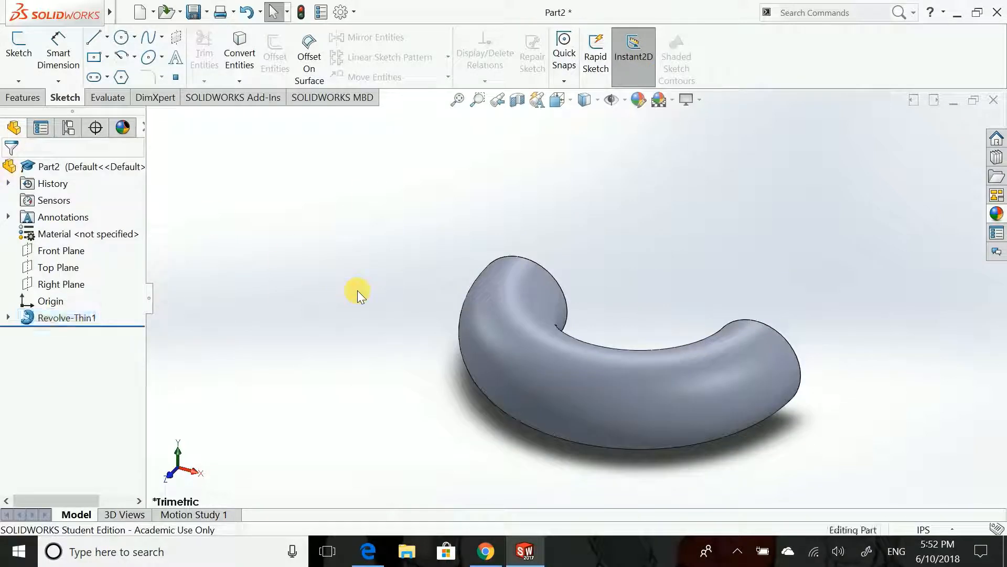
# Examine the open ends and the hollow wall of the half ring from its cut side.
pyautogui.press('Down')
pyautogui.press('Down')
pyautogui.press('Down')
pyautogui.press('Down')
pyautogui.press('Down')
pyautogui.press('Down')
pyautogui.press('Down')
pyautogui.press('Down')
pyautogui.press('Down')
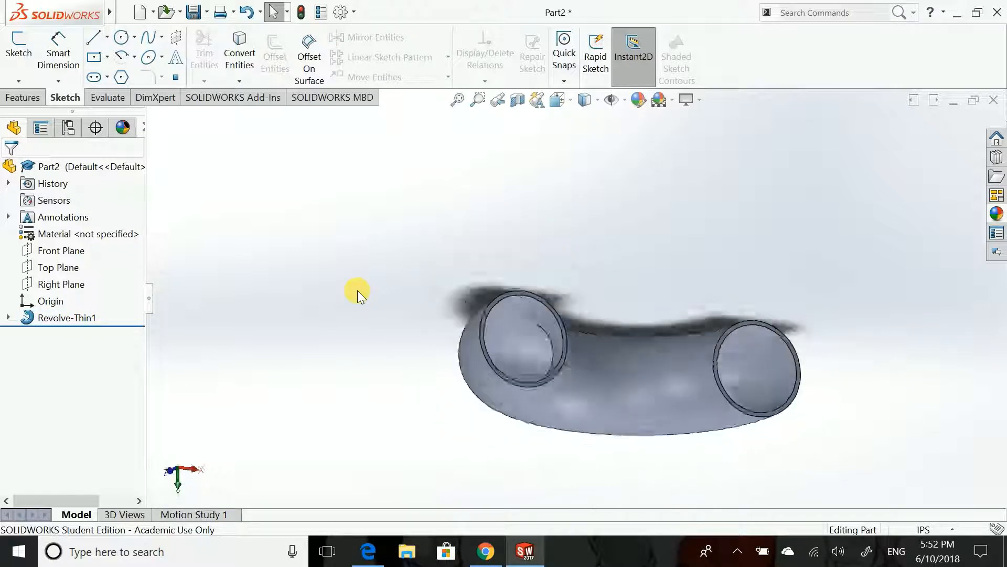
pyautogui.press('Down')
pyautogui.press('Left')
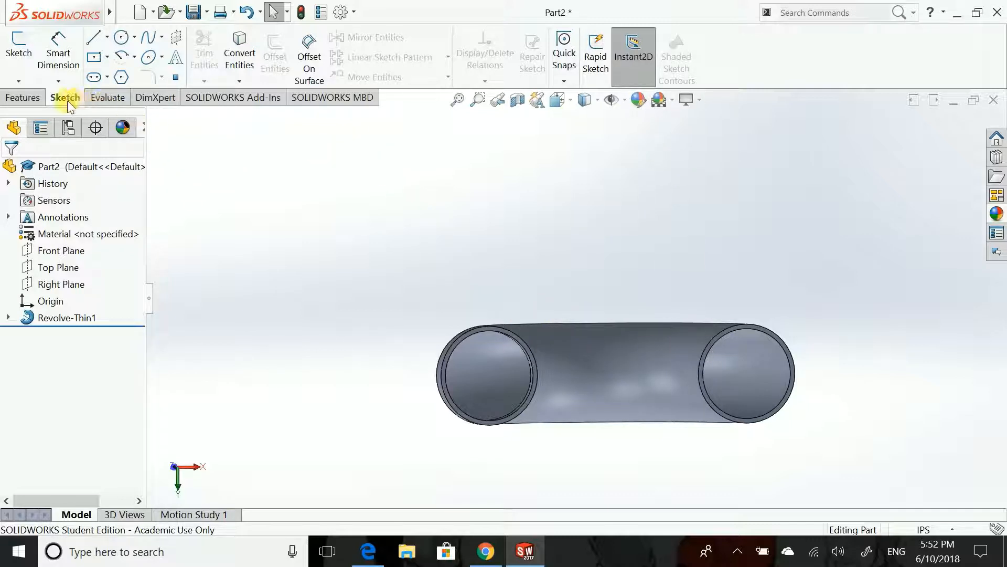
# Start a new sketch on the Top Plane.
pyautogui.click(18, 45)
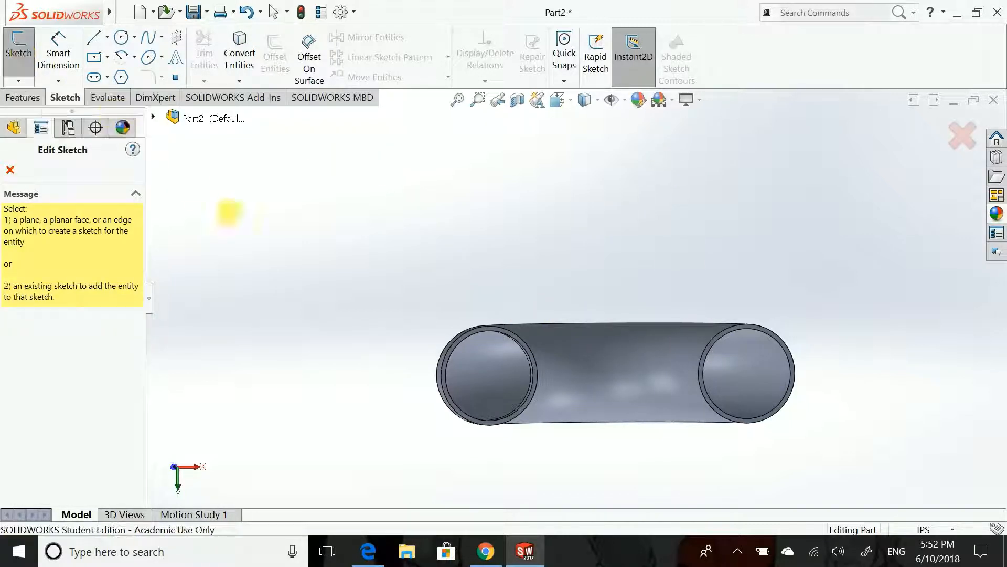
pyautogui.click(10, 169)
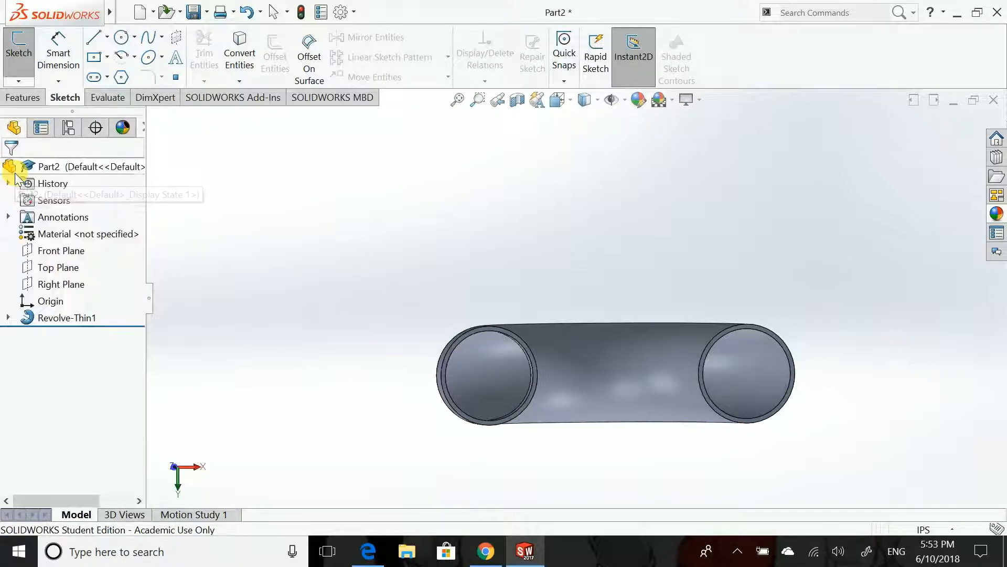
pyautogui.click(47, 268)
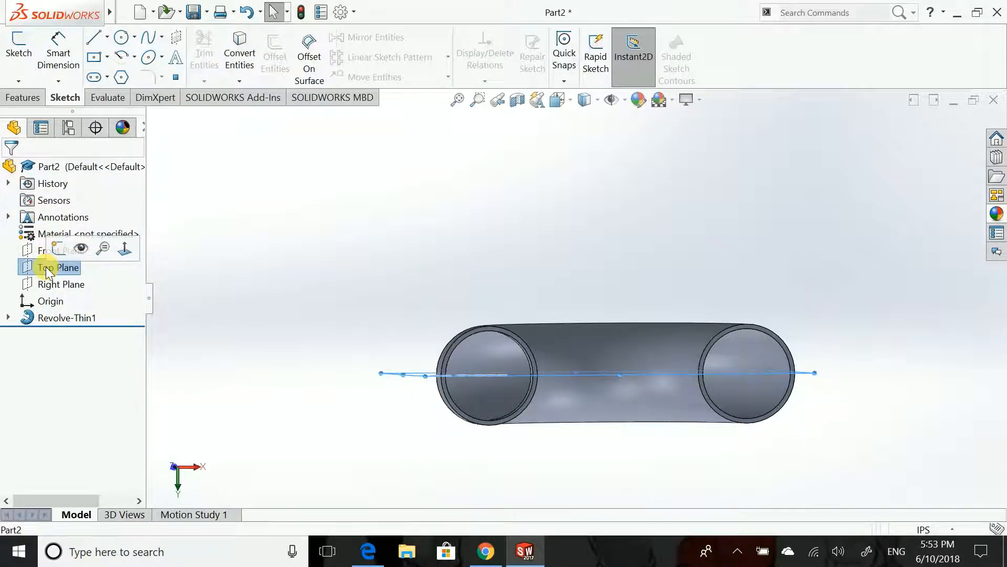
pyautogui.click(19, 45)
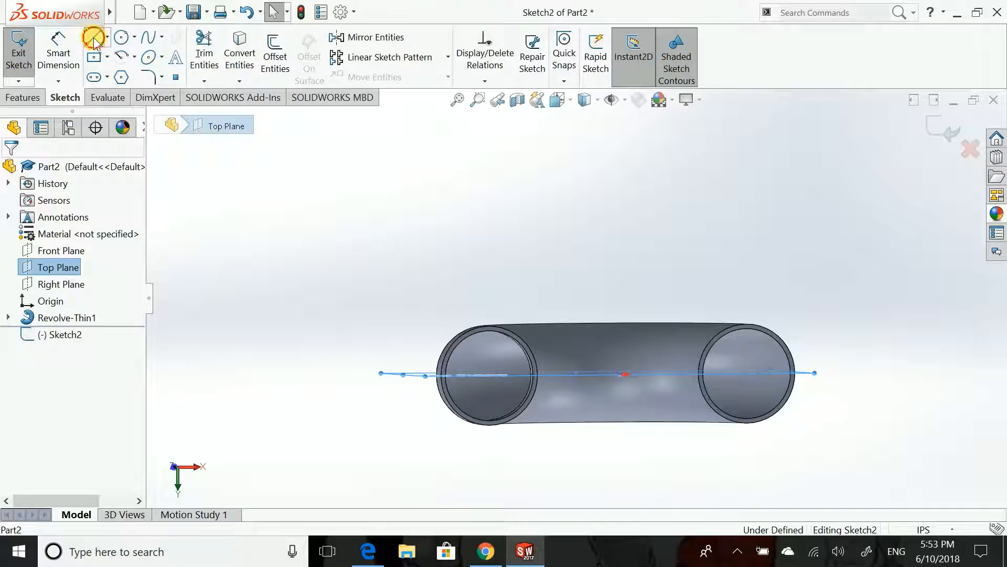
# Sketch a line about 3.13 in long through the origin along the Z direction, between the half ring's two arms.
pyautogui.click(93, 38)
pyautogui.press('Up')
pyautogui.press('Up')
pyautogui.press('Up')
pyautogui.press('Up')
pyautogui.press('Up')
pyautogui.press('Up')
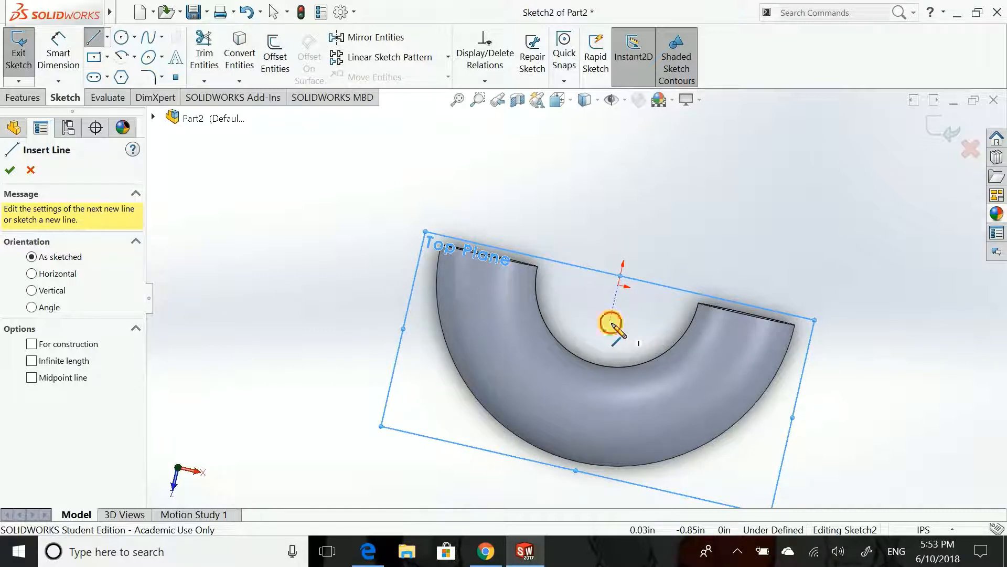
pyautogui.click(609, 323)
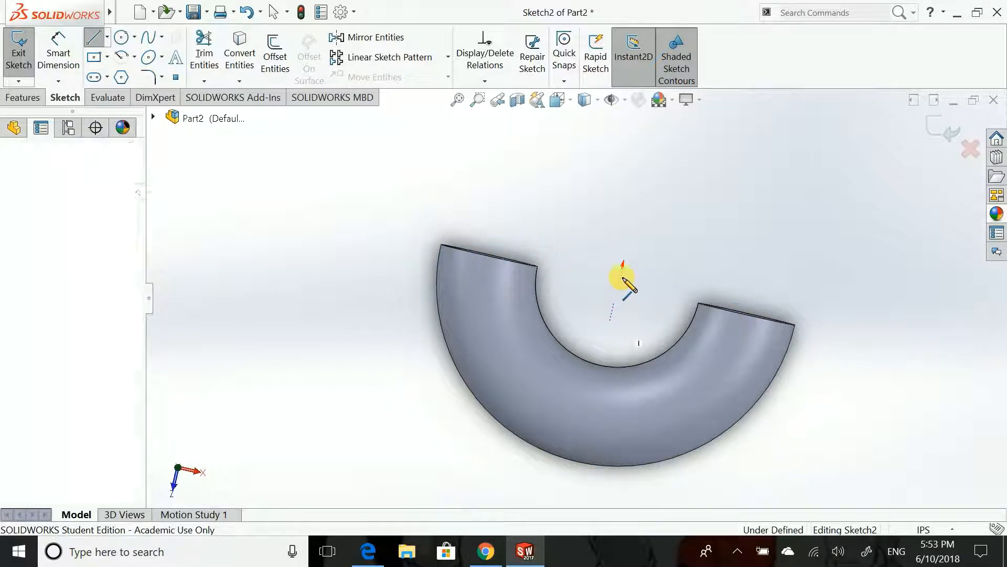
pyautogui.click(645, 186)
pyautogui.press('Escape')
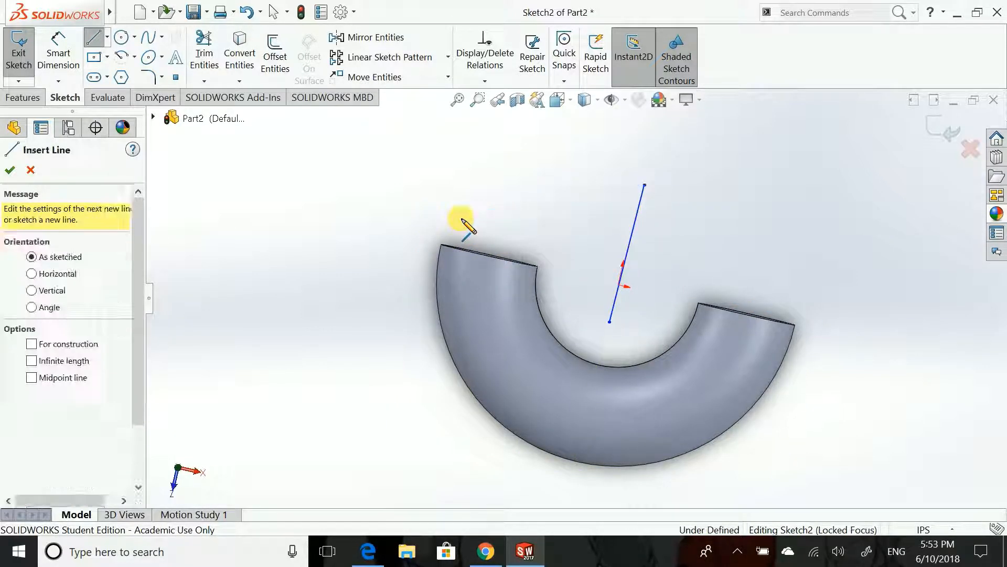
pyautogui.click(10, 170)
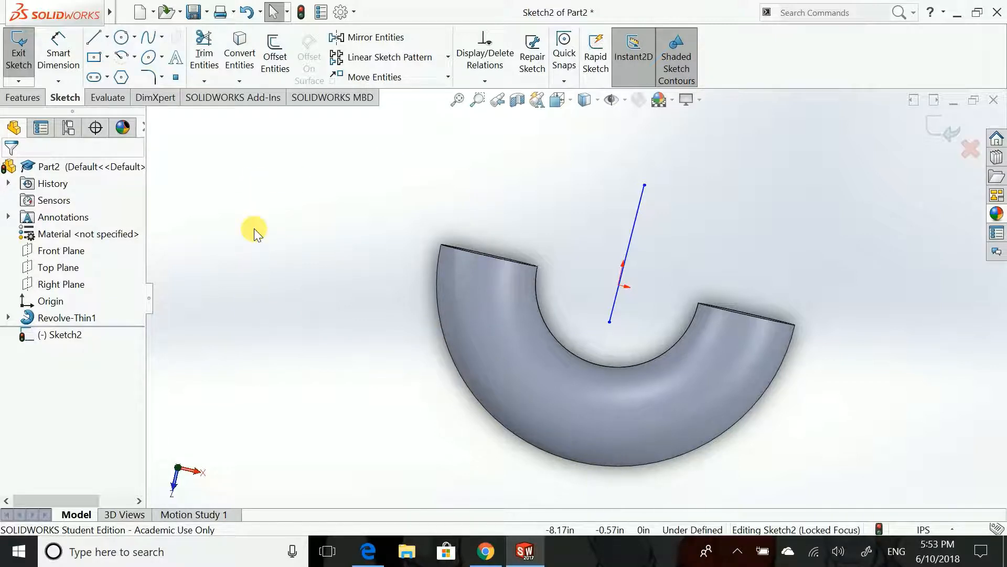
# Sketch a nearly closed centre-point arc of about 0.6 in radius on the negative X side of the line, centred about (-0.64, 0.89) in.
pyautogui.click(119, 57)
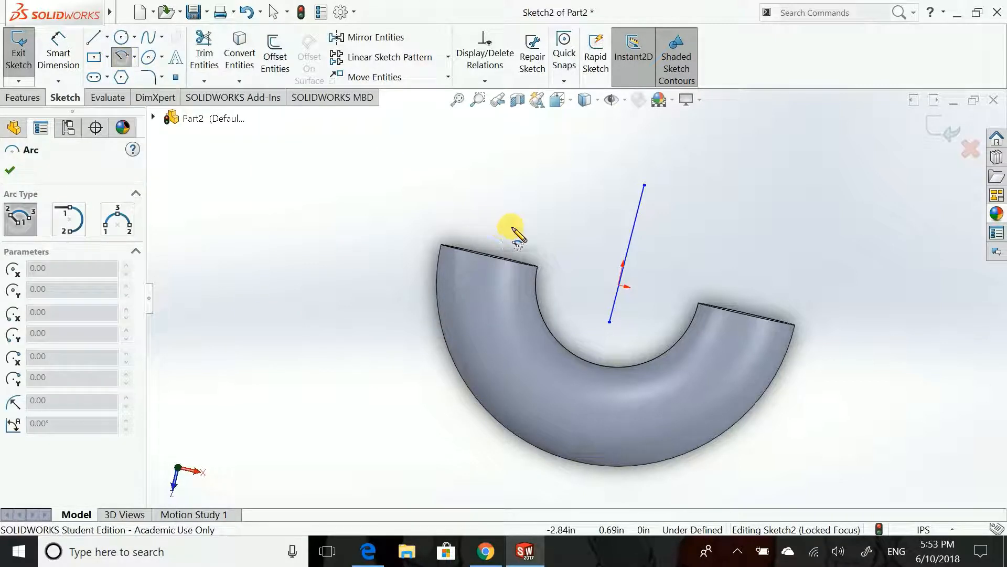
pyautogui.click(598, 239)
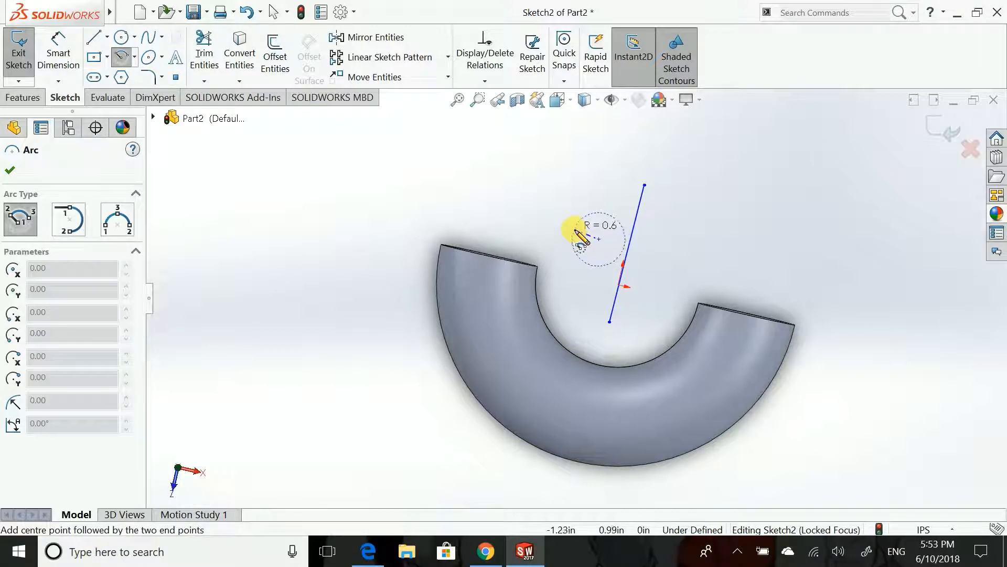
pyautogui.click(575, 231)
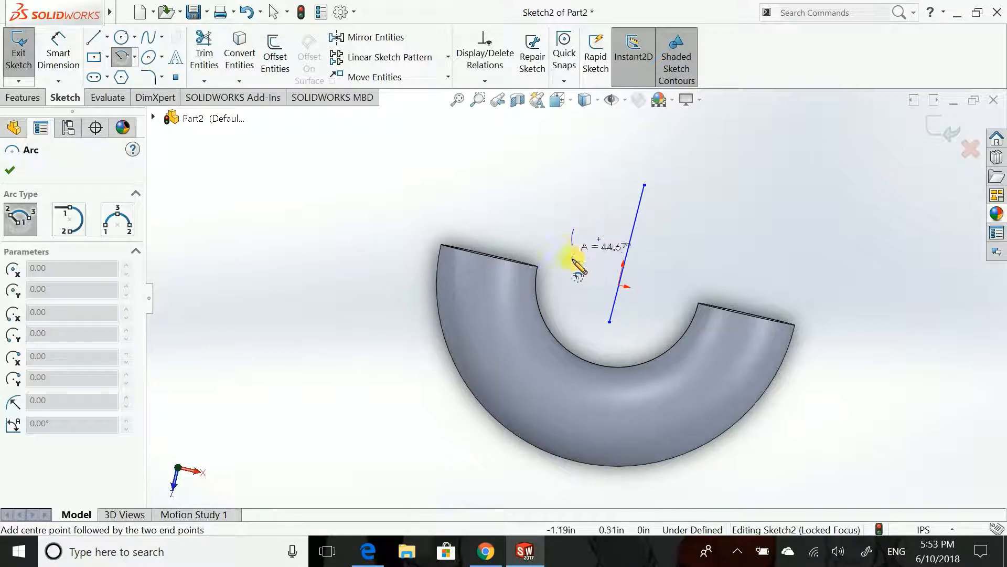
pyautogui.click(590, 215)
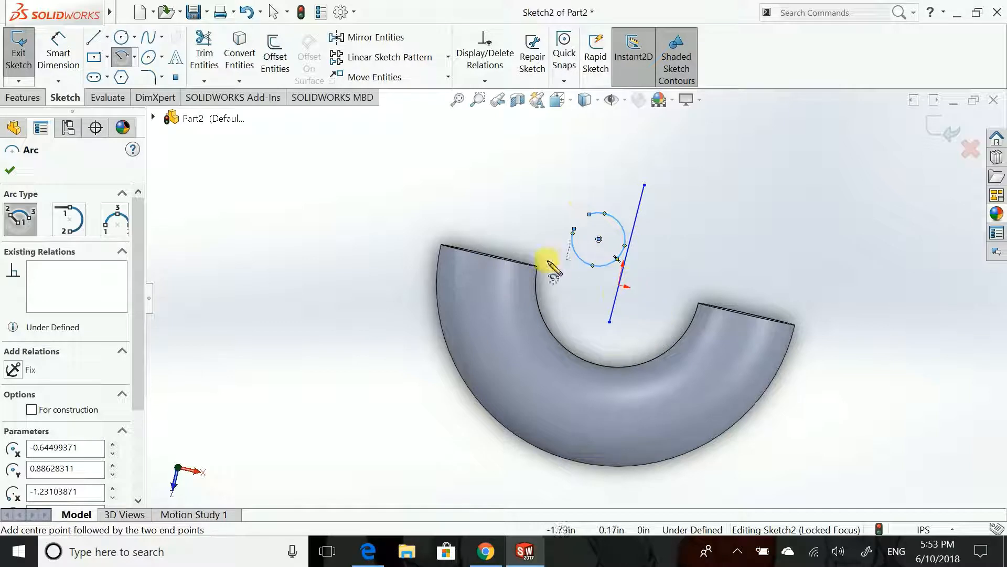
pyautogui.click(9, 169)
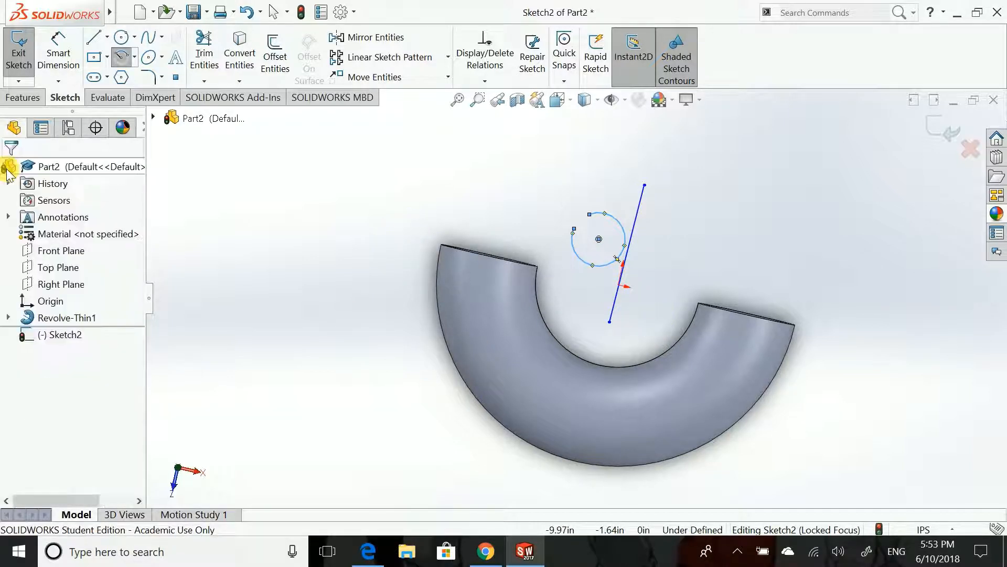
# Try to revolve the open arc 360 degrees about the line as a one-direction thin feature with 0.10 in thickness.
pyautogui.click(27, 97)
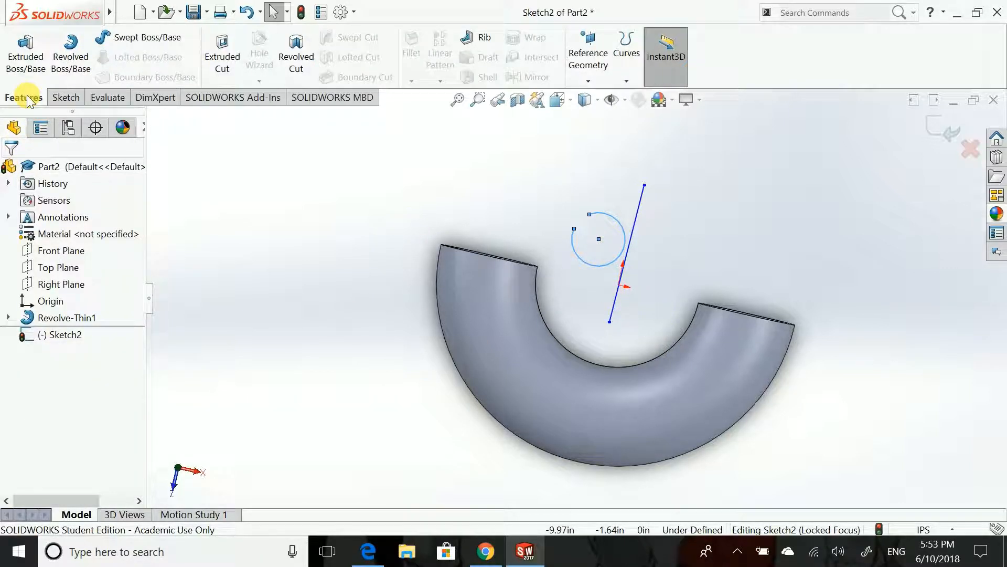
pyautogui.click(73, 60)
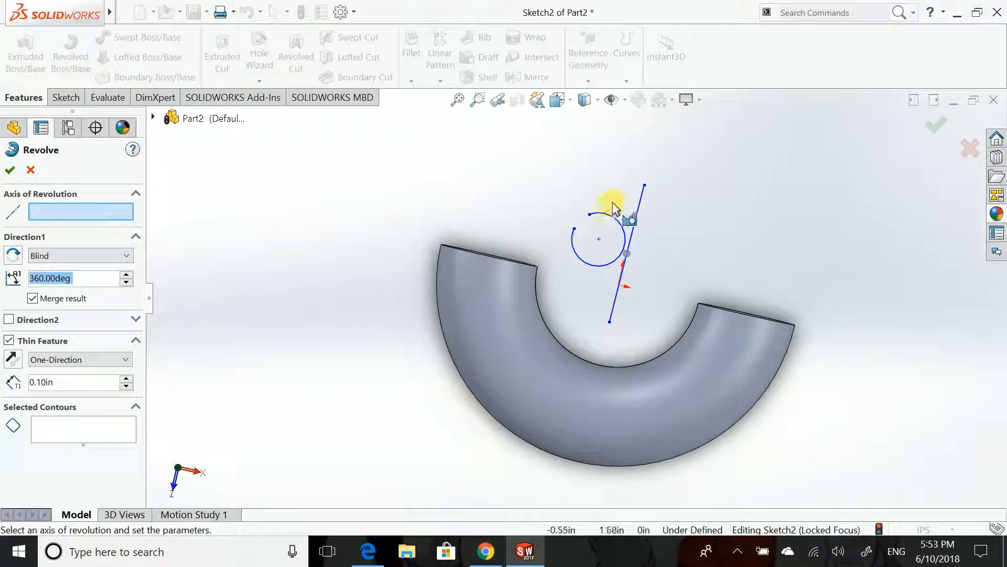
pyautogui.click(638, 206)
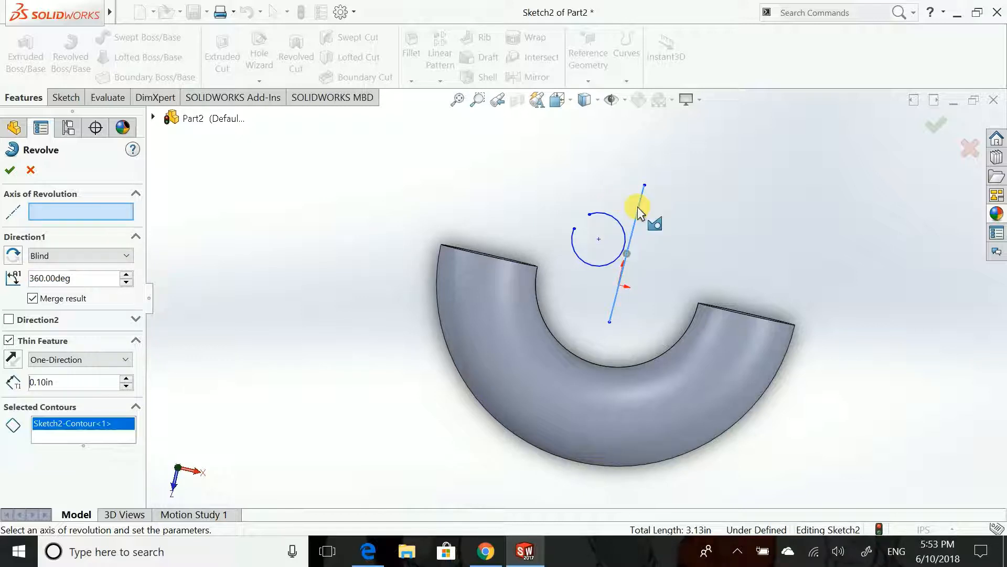
pyautogui.click(92, 424)
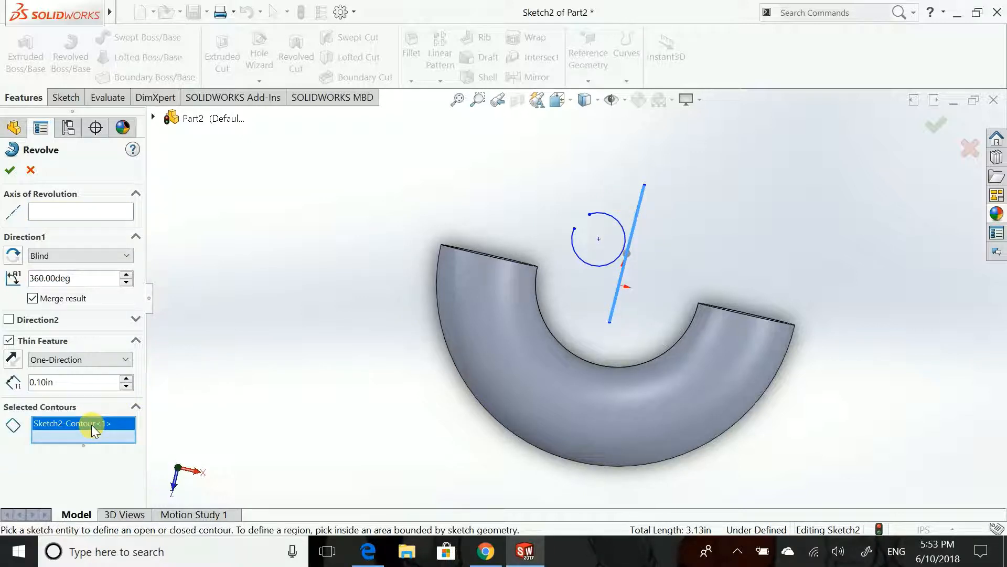
pyautogui.rightClick(91, 424)
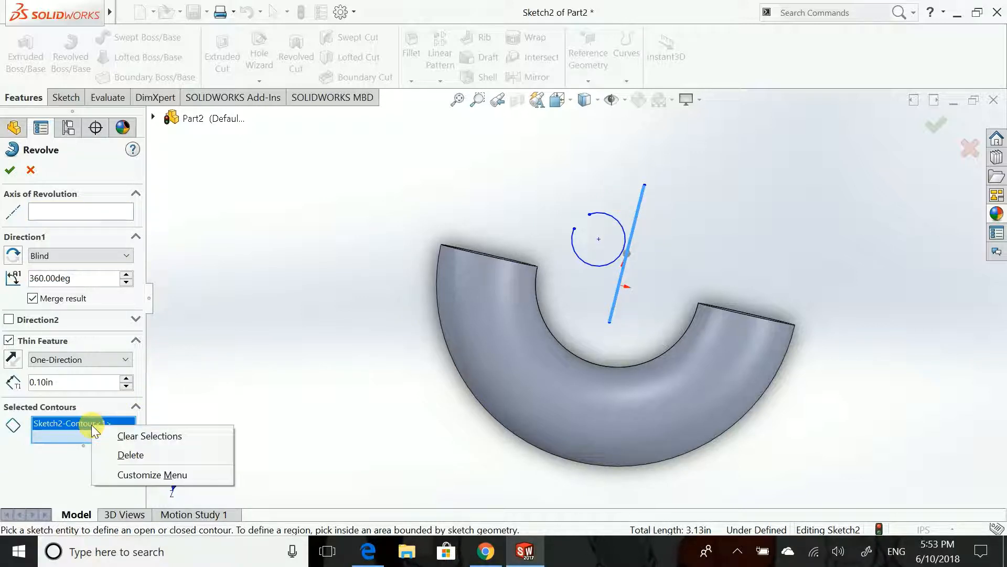
pyautogui.click(103, 454)
pyautogui.click(90, 211)
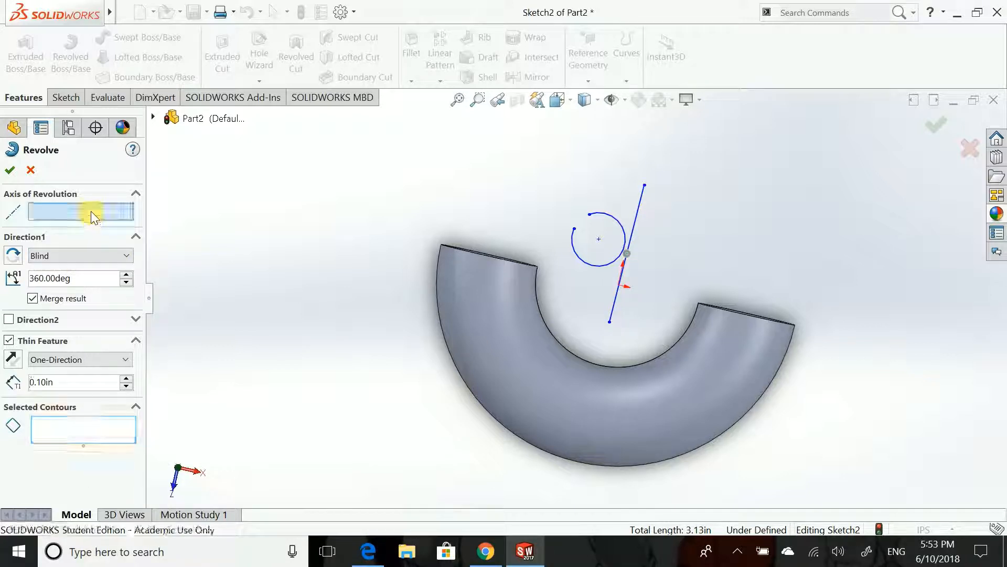
pyautogui.click(643, 198)
pyautogui.click(99, 430)
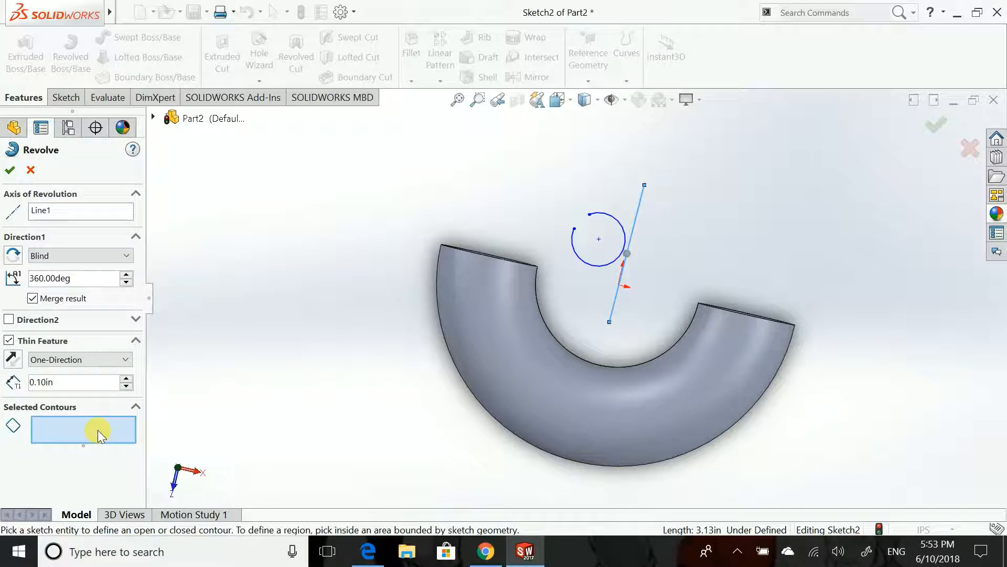
pyautogui.click(601, 267)
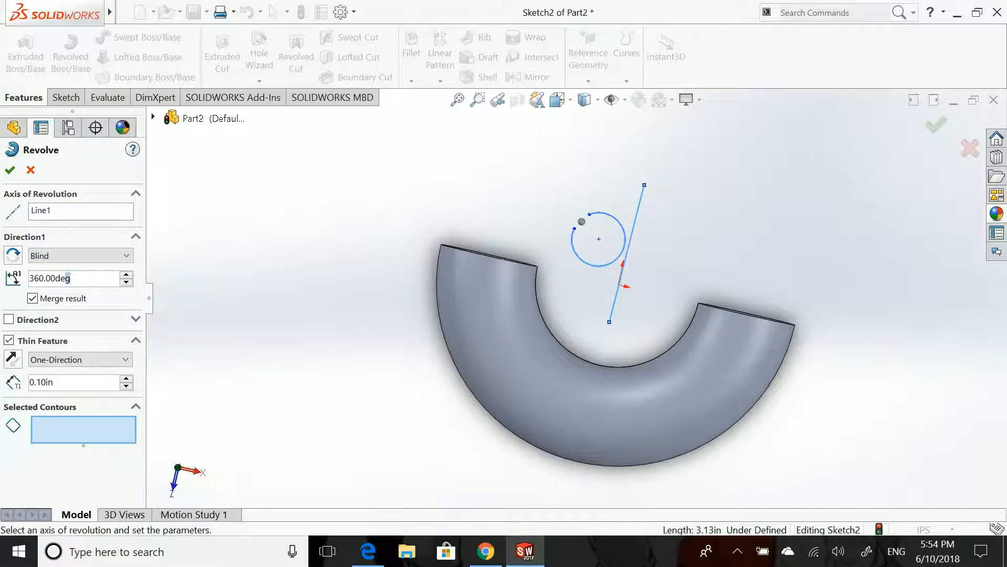
pyautogui.click(7, 176)
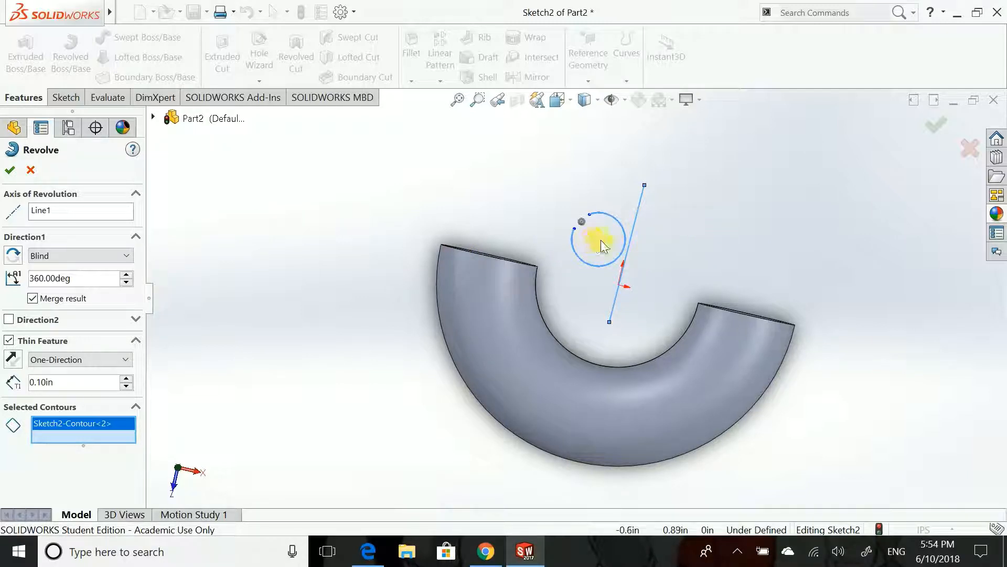
pyautogui.click(29, 170)
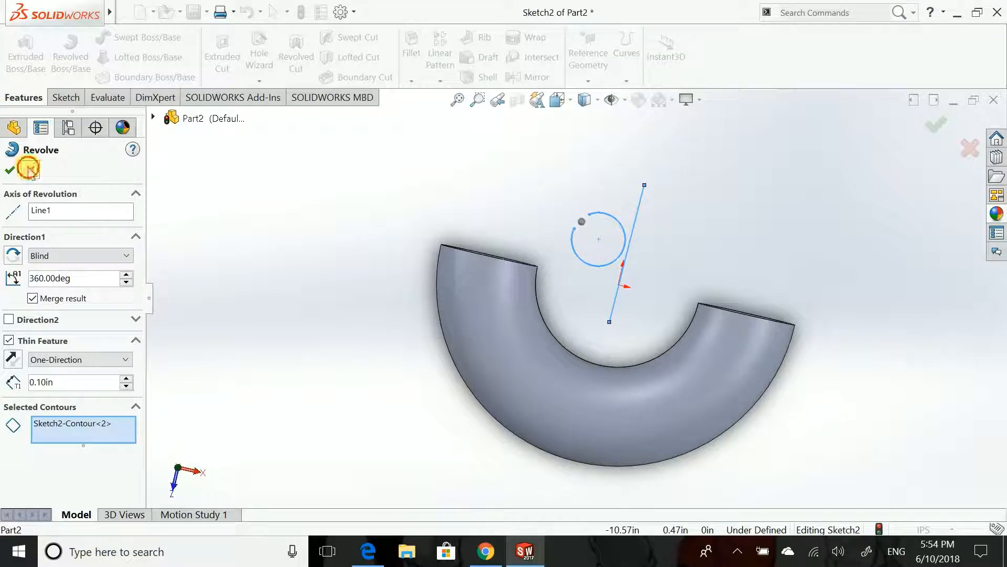
# Move the arc's centre to about (-1.41, 1.04) in and revolve it 360 degrees about the line as a 0.10 in one-direction thin feature.
pyautogui.moveTo(599, 240); pyautogui.dragTo(567, 224)
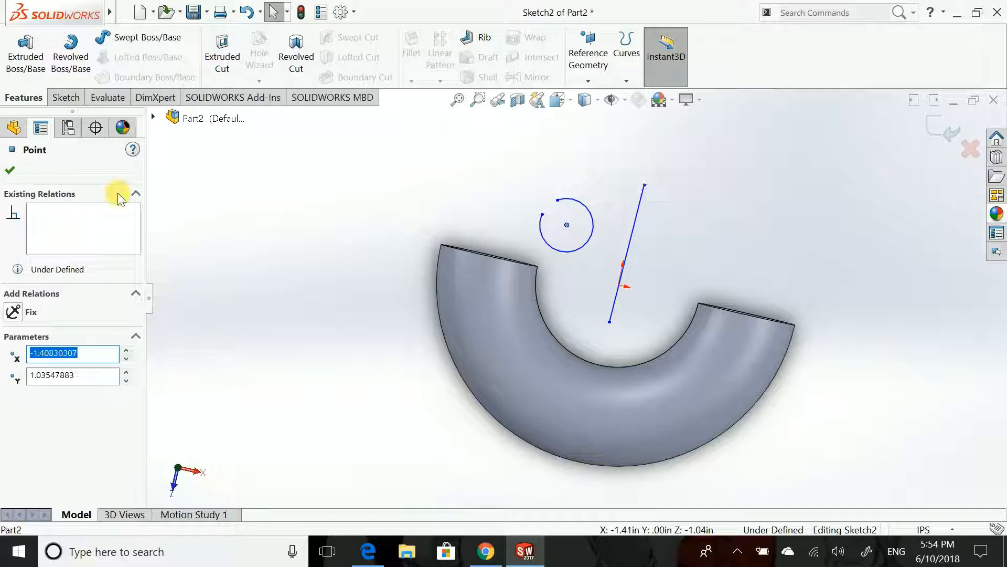
pyautogui.click(13, 127)
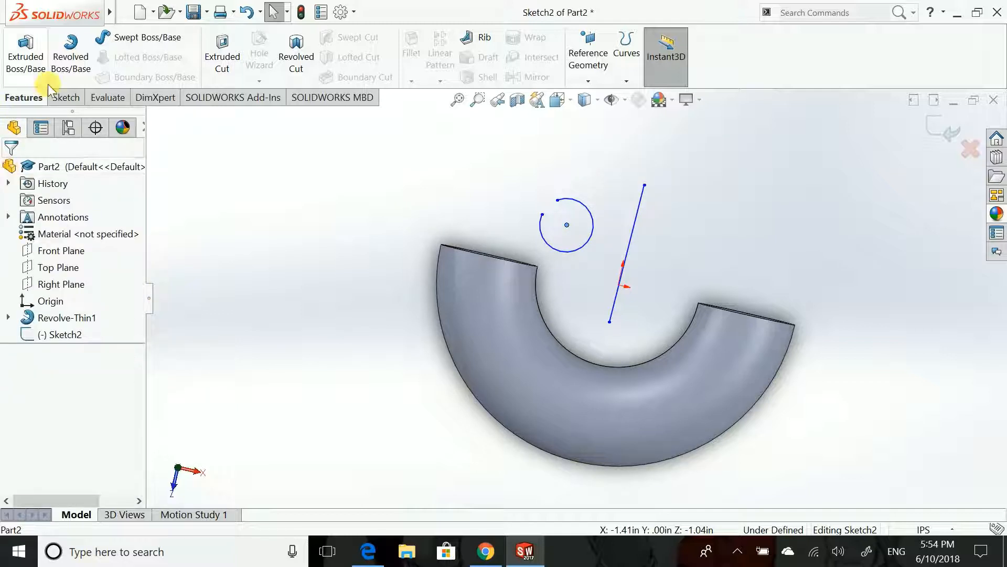
pyautogui.click(77, 71)
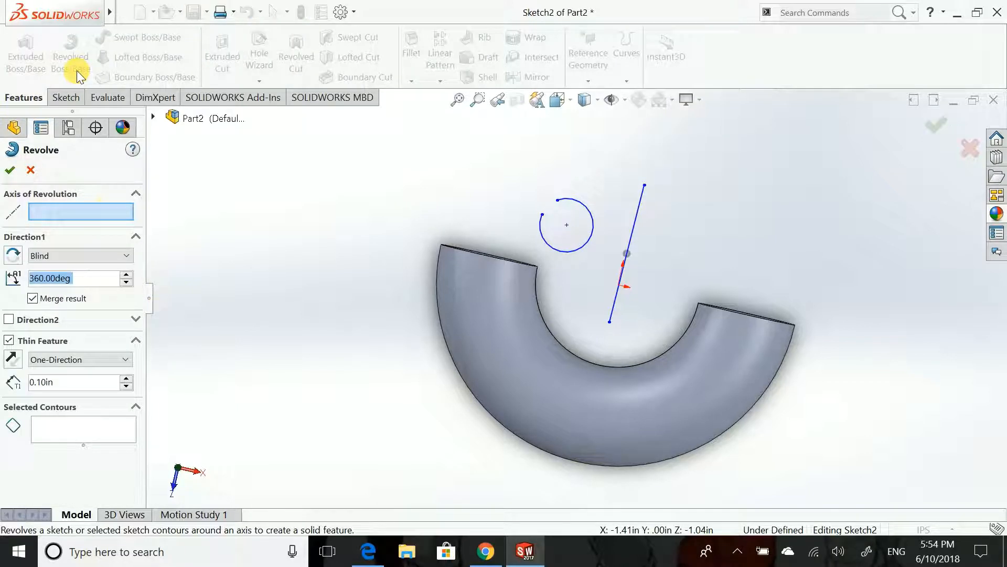
pyautogui.click(76, 214)
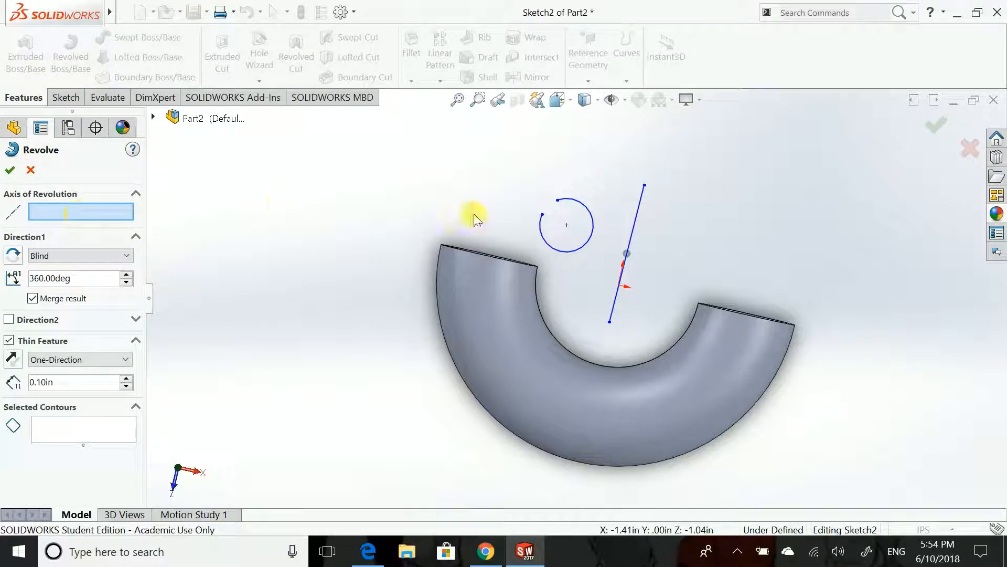
pyautogui.click(638, 203)
pyautogui.click(101, 430)
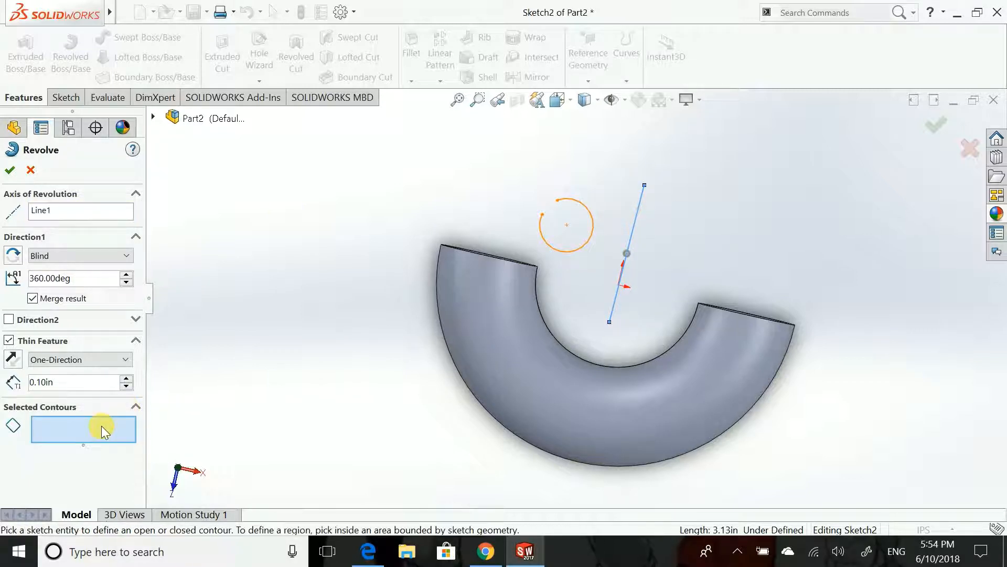
pyautogui.click(568, 250)
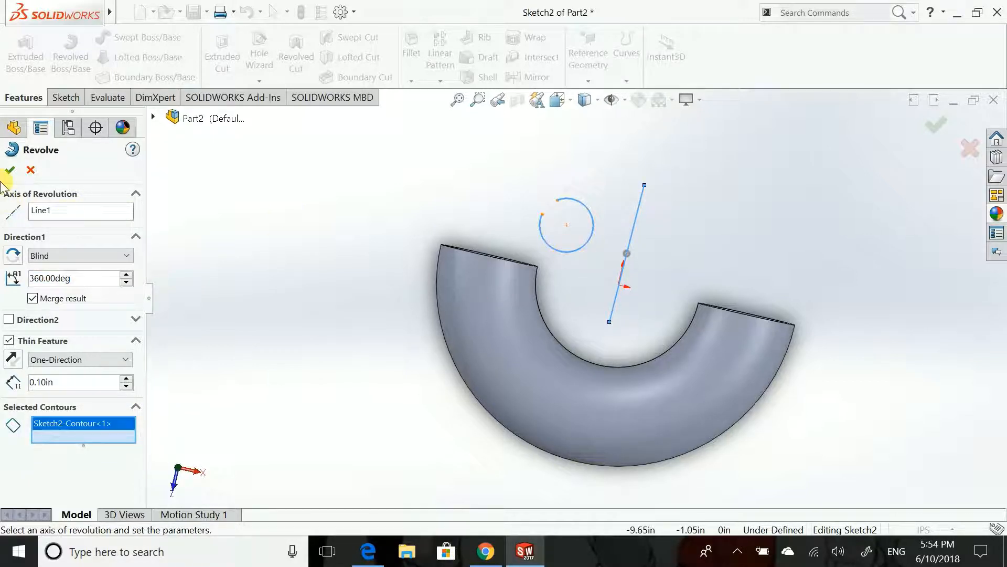
pyautogui.click(10, 169)
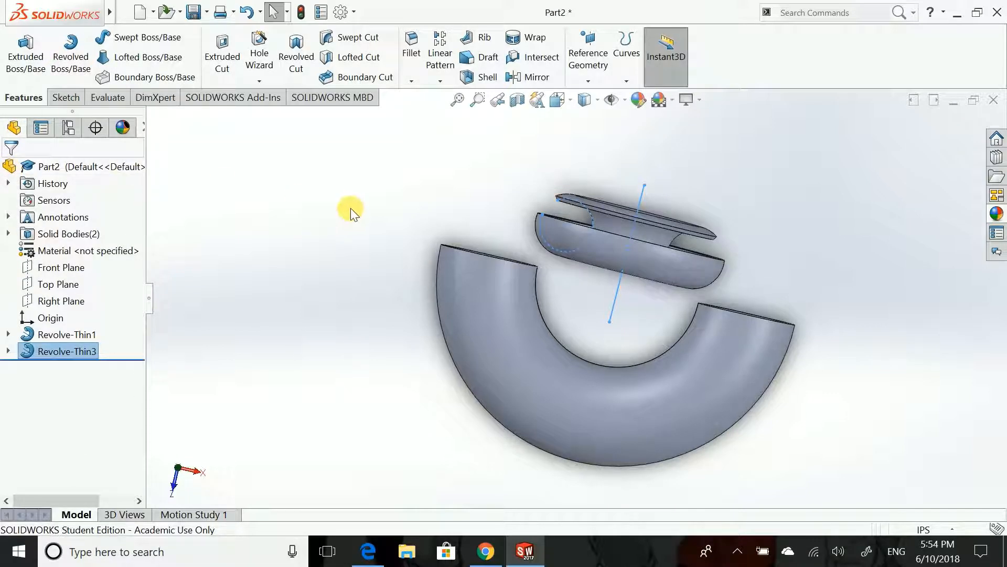
# Examine the newly revolved open-profile ring and its gap beside the half ring from several angles.
pyautogui.press('Left')
pyautogui.press('Left')
pyautogui.press('Left')
pyautogui.press('Down')
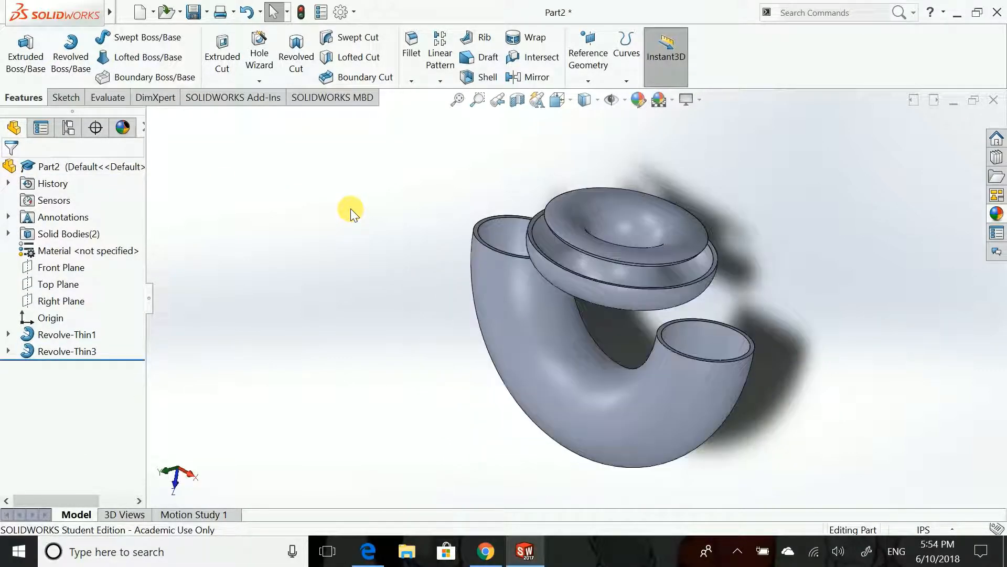
pyautogui.press('Up')
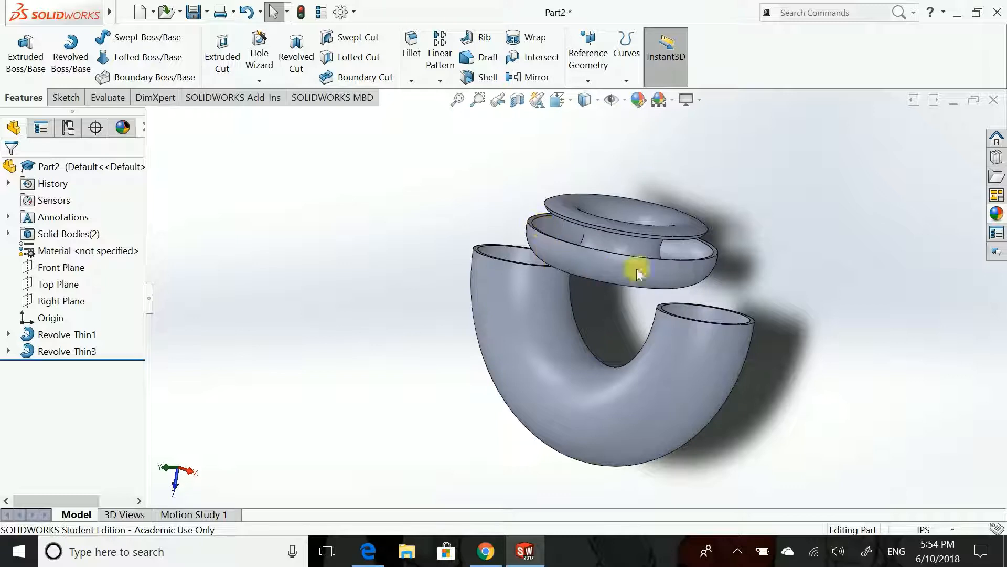
pyautogui.press('Down')
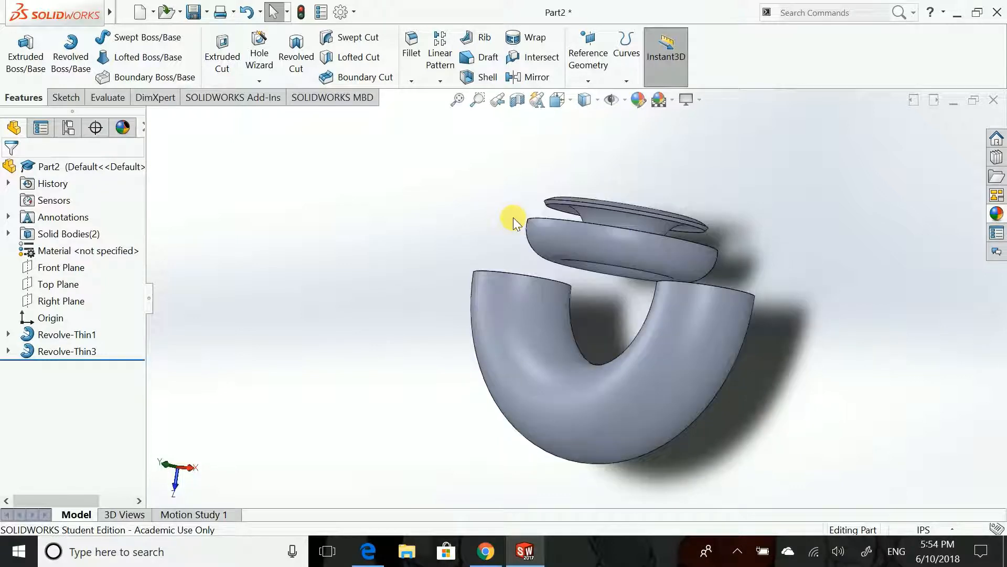
pyautogui.press('Up')
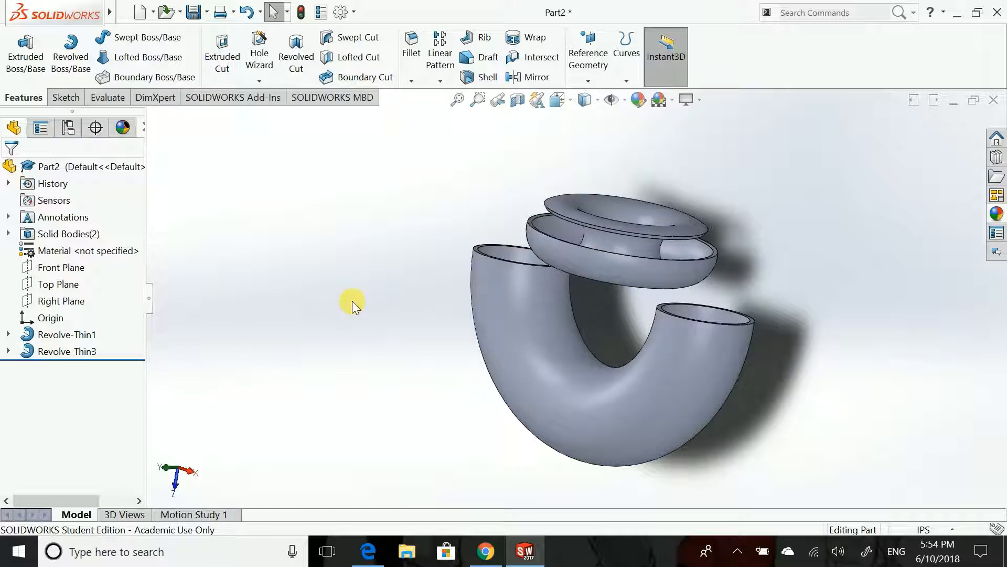
pyautogui.press('Right')
pyautogui.press('Right')
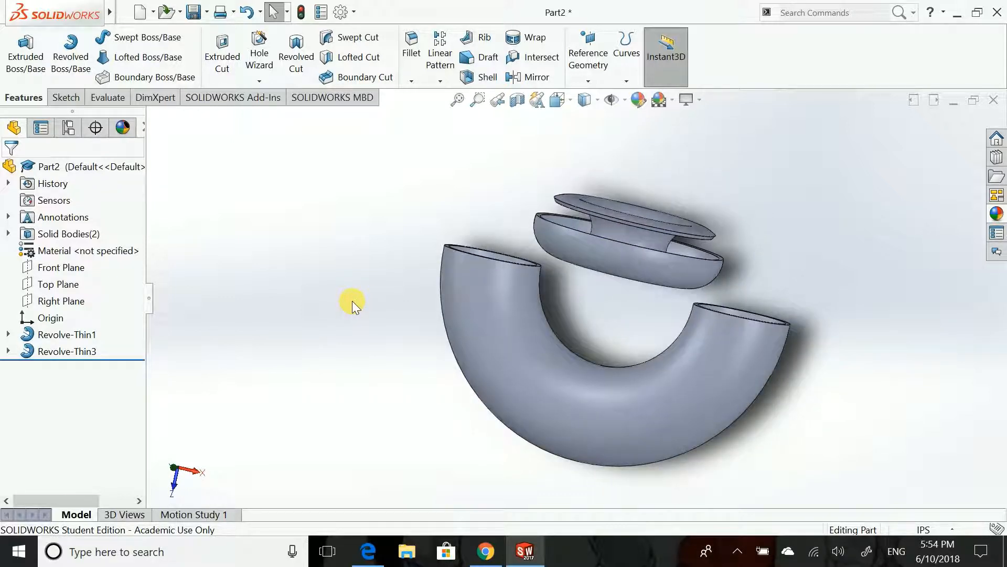
pyautogui.press('Up')
pyautogui.press('Up')
pyautogui.press('Right')
pyautogui.press('Down')
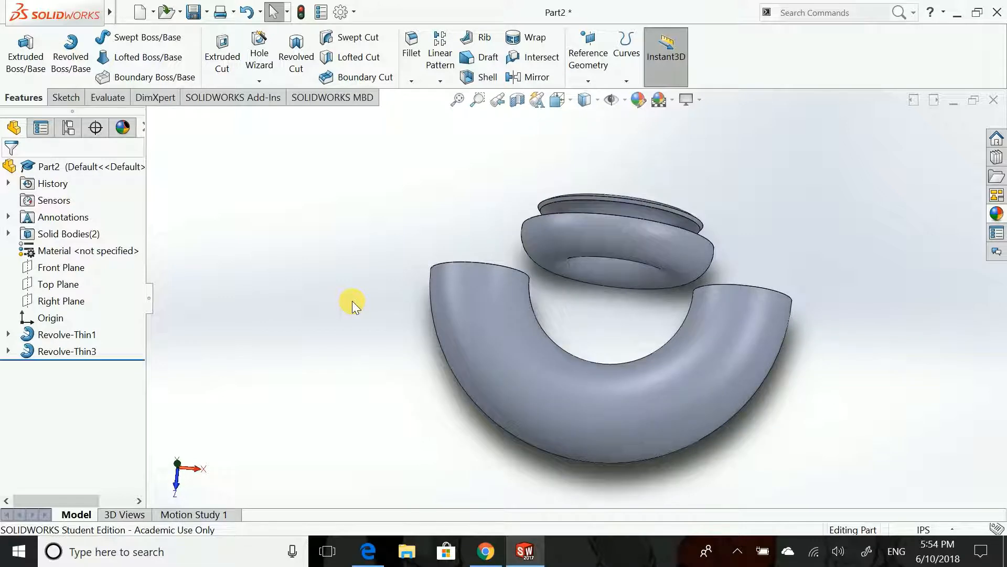
pyautogui.press('Up')
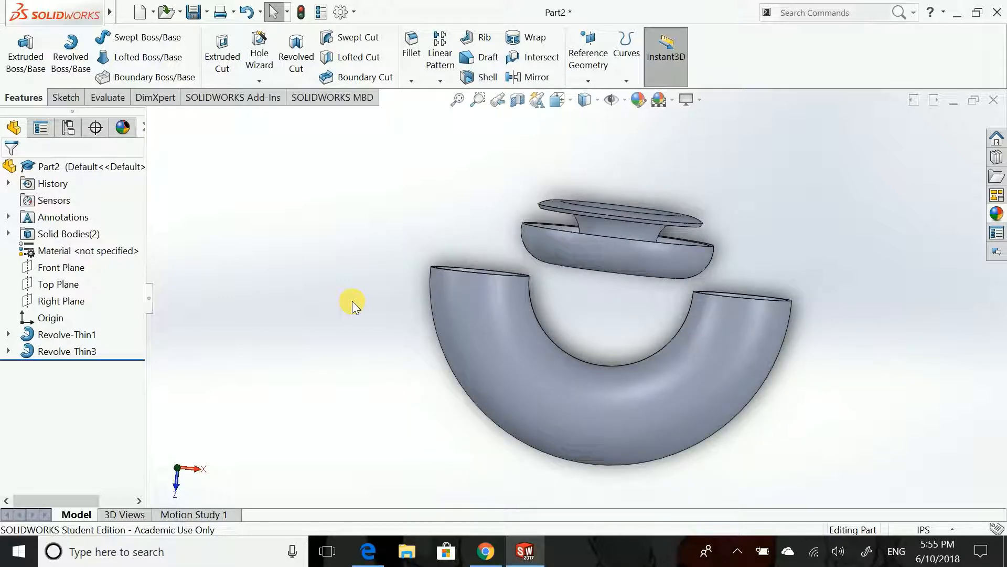